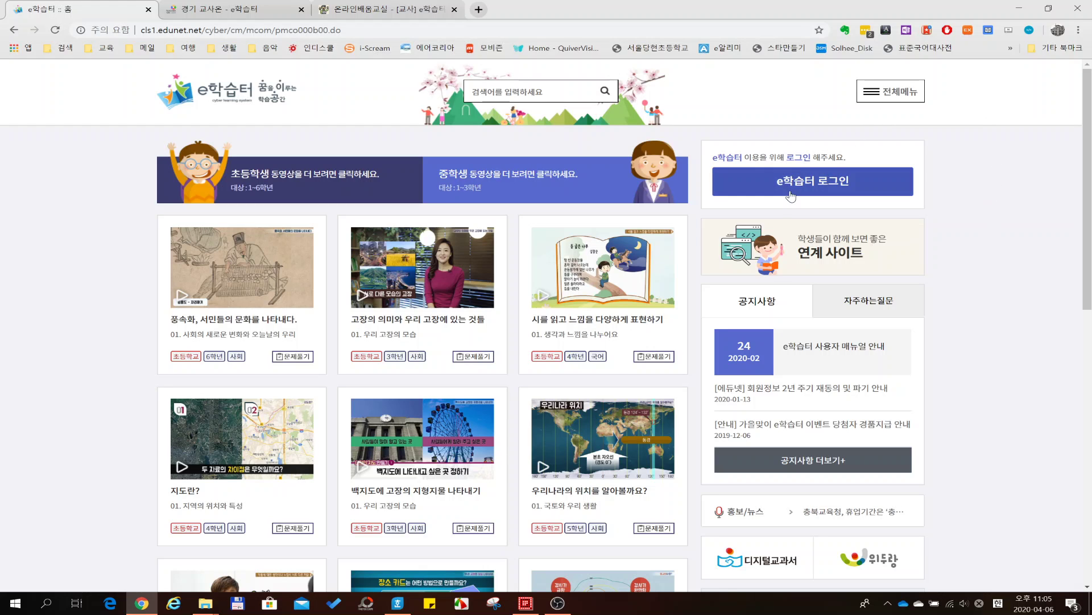
# - Sign in to e학습터 as the teacher using the ID and password saved in LastPass
pyautogui.click(815, 187)
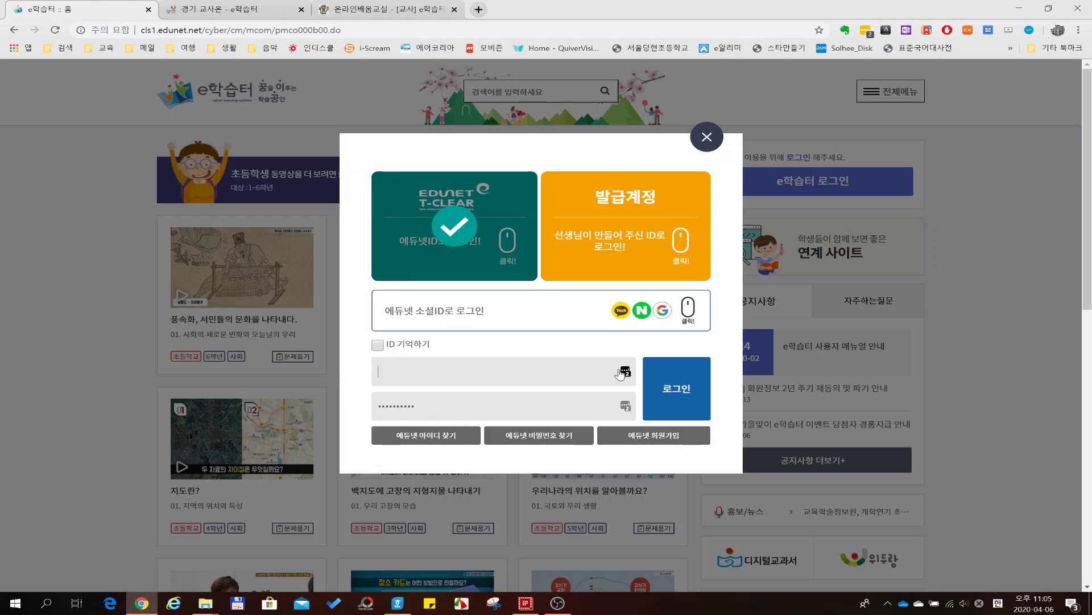
pyautogui.click(625, 371)
pyautogui.click(510, 458)
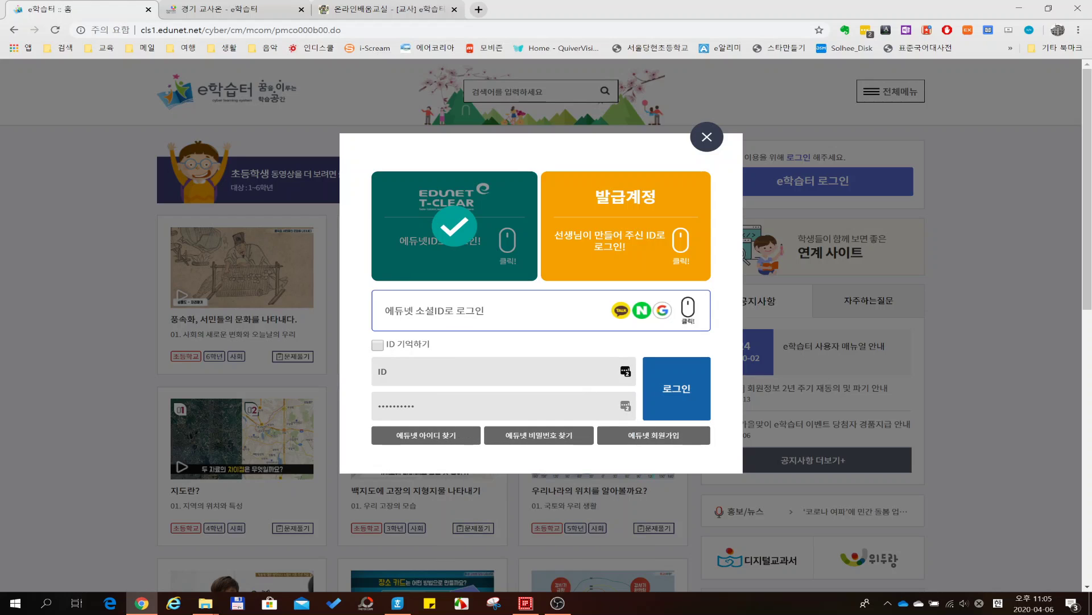
pyautogui.click(674, 393)
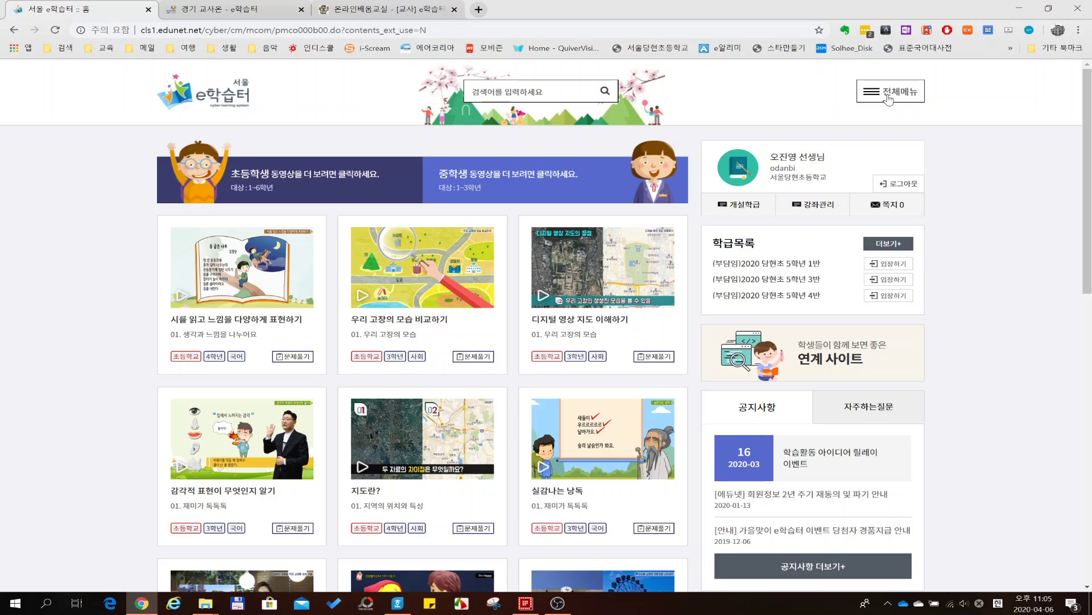
# - Go to 나의학급 > 학급개설 from 전체메뉴 and start a new 학급개설신청 request
pyautogui.click(891, 98)
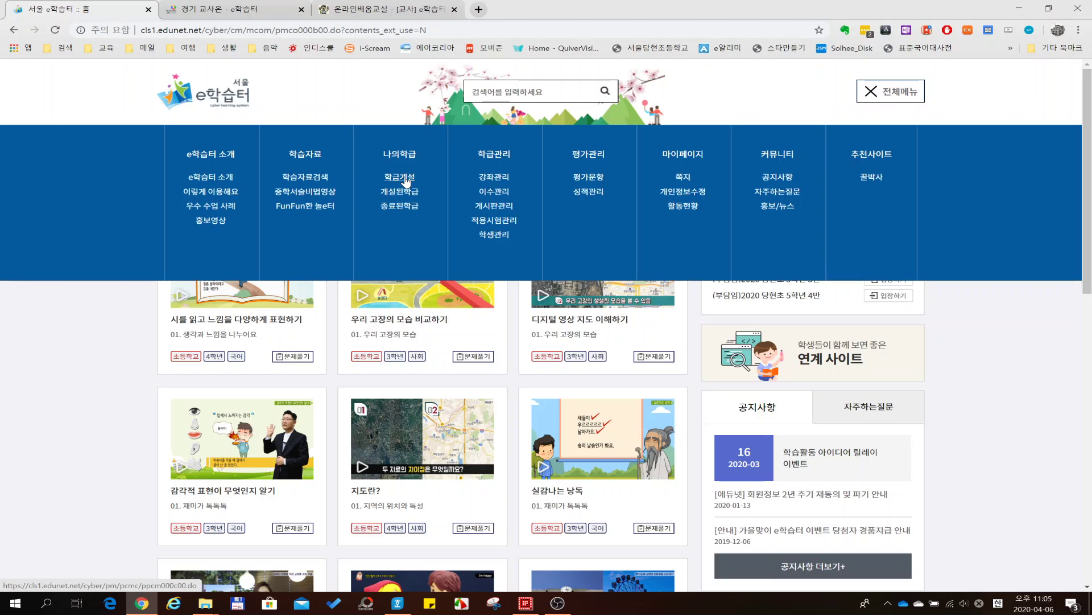
pyautogui.click(405, 181)
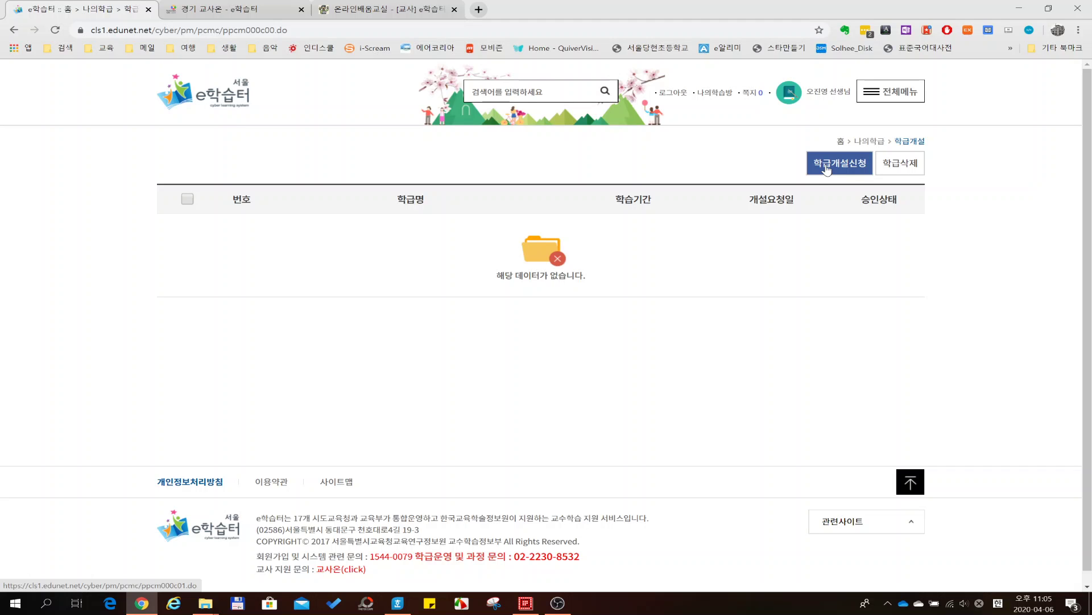
pyautogui.click(827, 170)
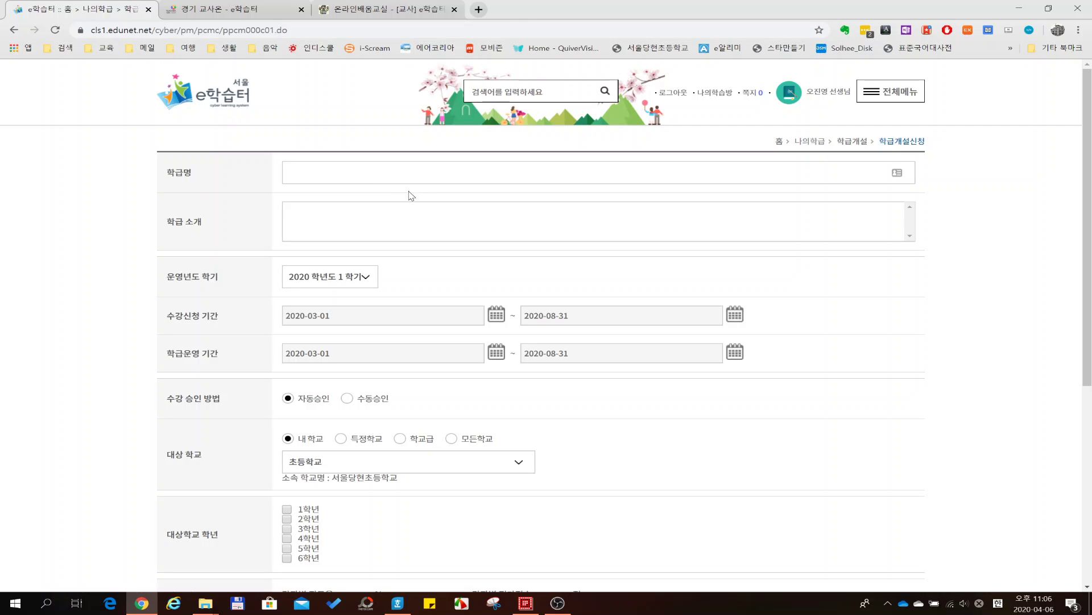
# - Enter the class name 2020 당현초 5학년 0반, switching to Korean input
pyautogui.click(410, 173)
pyautogui.write('0')
pyautogui.write('2020 ekd')
pyautogui.write('gusch')
pyautogui.press('BackSpace')
pyautogui.press('BackSpace')
pyautogui.press('BackSpace')
pyautogui.press('BackSpace')
pyautogui.press('BackSpace')
pyautogui.press('BackSpace')
pyautogui.press('BackSpace')
pyautogui.press('BackSpace')
pyautogui.press('BackSpace')
pyautogui.press('Hangul')
pyautogui.write('당현초 5학년 0반')
# - Add the introduction 다함께 행복한 우리반, keeping 자동승인 and 내학교 selected
pyautogui.press('Tab')
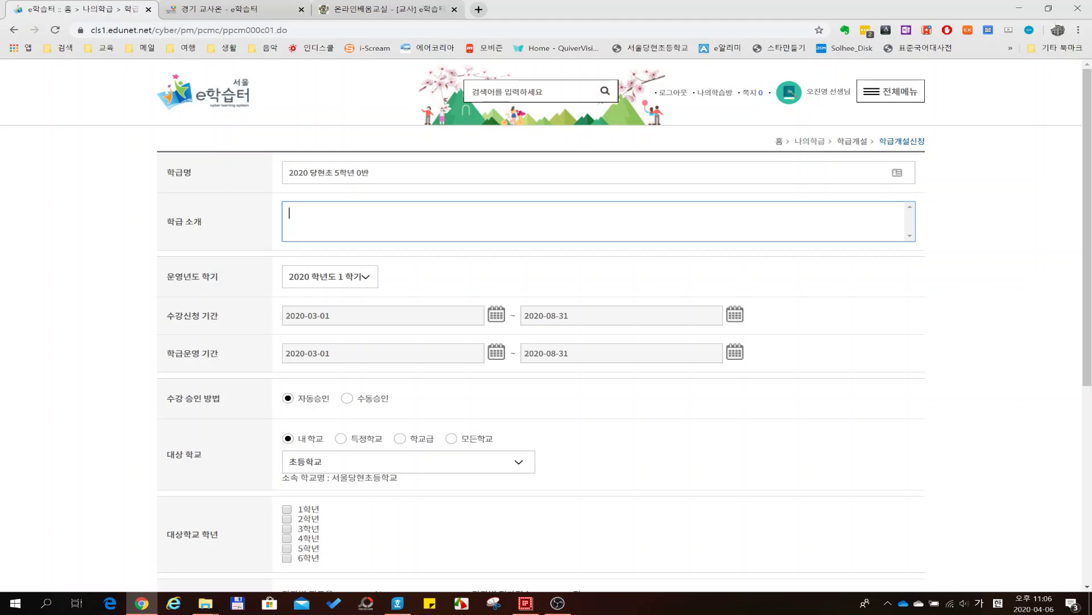
pyautogui.write('다함께')
pyautogui.write(' 행복한 우리')
pyautogui.write('반')
pyautogui.scroll(-2, 420, 270)
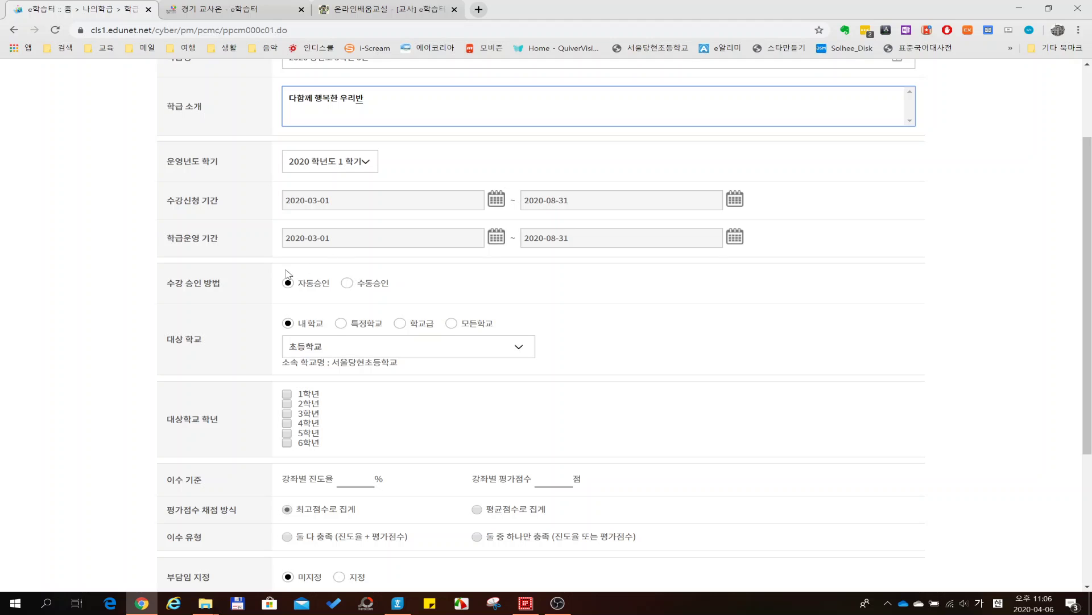
pyautogui.click(317, 284)
pyautogui.click(307, 326)
pyautogui.scroll(-2, 360, 370)
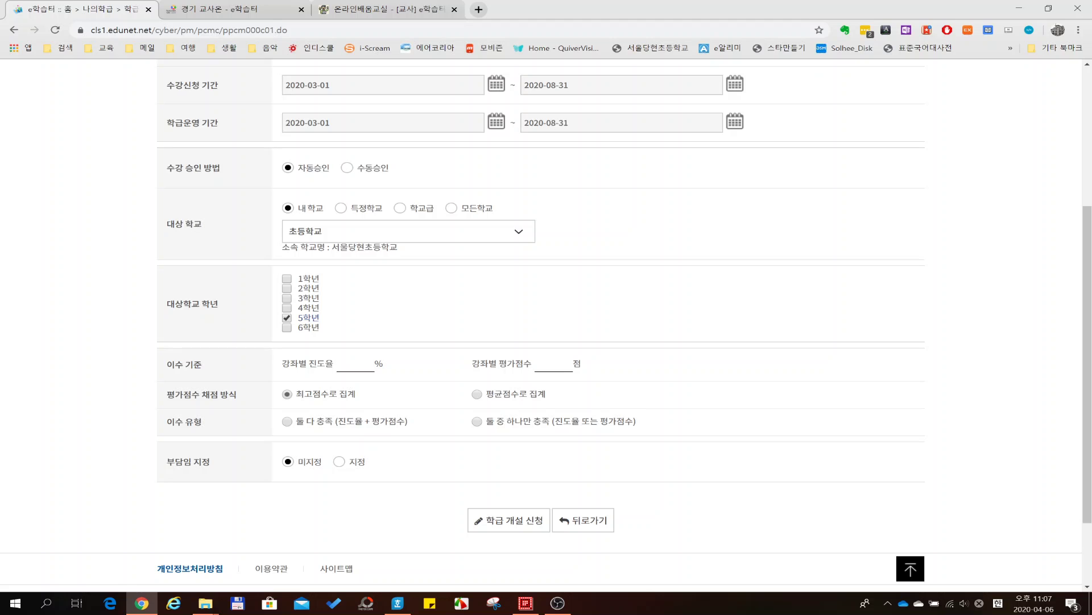
# - Set 80% progress, a 70-point score and 둘 중 하나만 충족, then abandon the form via 뒤로가기
pyautogui.click(369, 367)
pyautogui.write('80')
pyautogui.click(553, 365)
pyautogui.write('70')
pyautogui.click(476, 422)
pyautogui.click(594, 525)
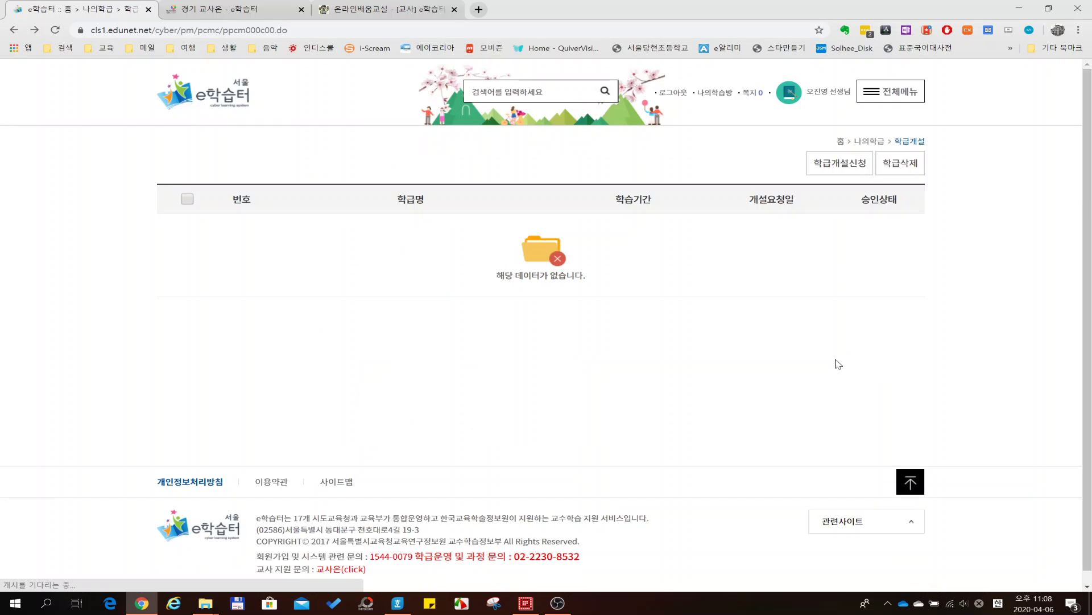
# - Open 나의학급 > 개설된학급 to list the six 2020 당현초 5학년 classes
pyautogui.click(889, 96)
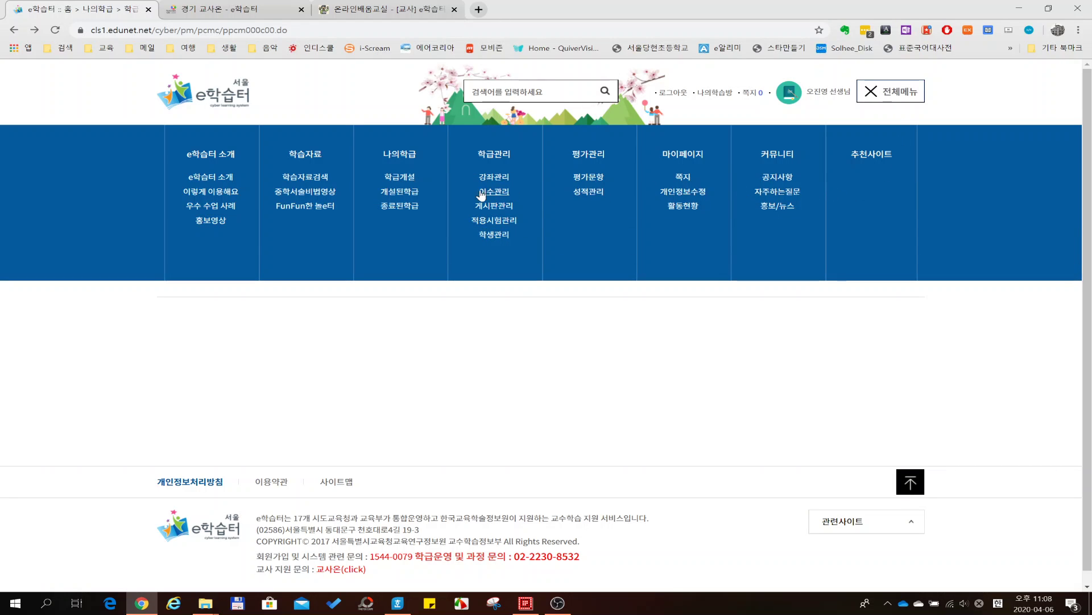
pyautogui.click(401, 193)
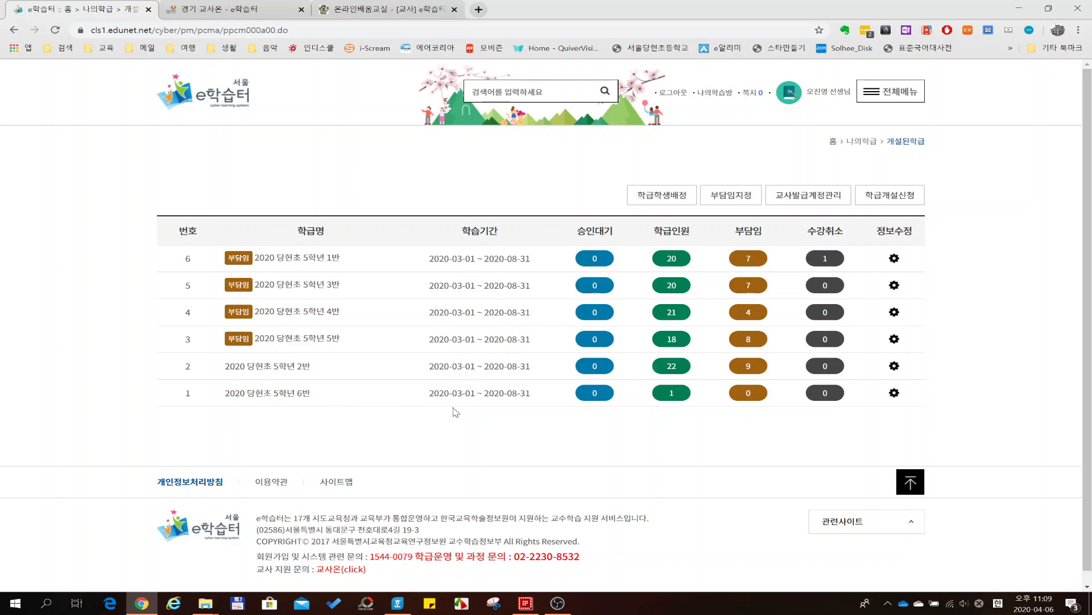
# - Open 교사발급계정관리 and scroll down the table of issued 5학년 student accounts
pyautogui.click(808, 197)
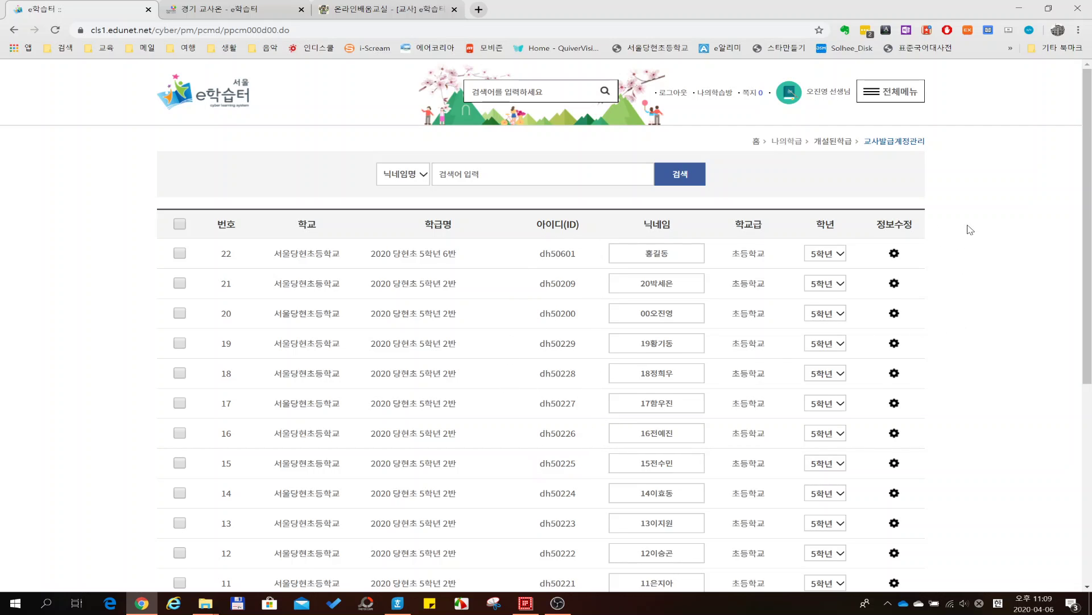
pyautogui.scroll(-5, 964, 231)
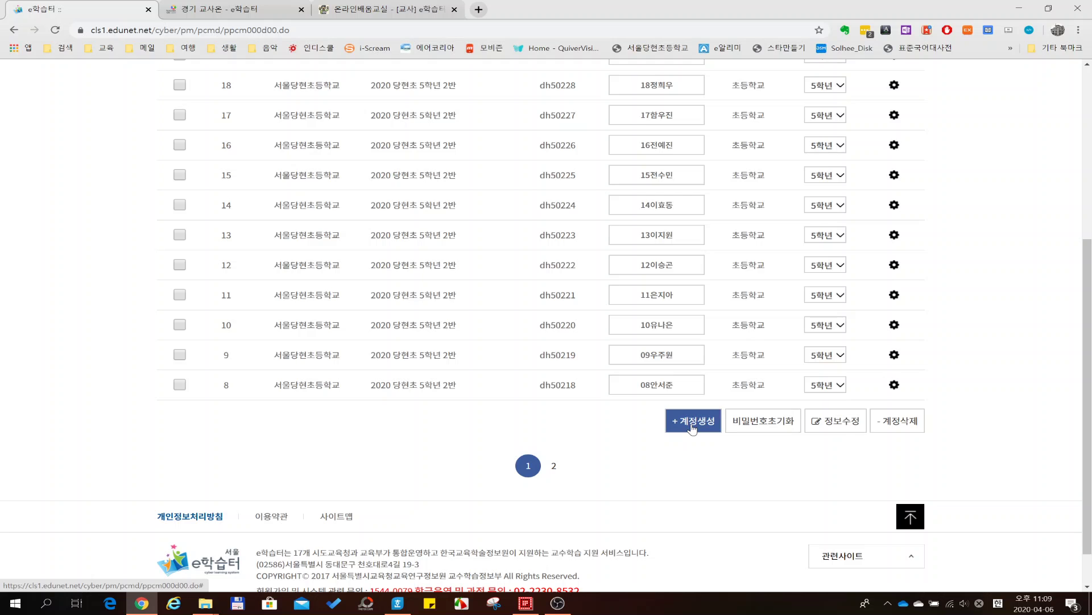
# - Start 계정생성, move the popup aside, and confirm 위 사항을 확인 하였음
pyautogui.click(692, 426)
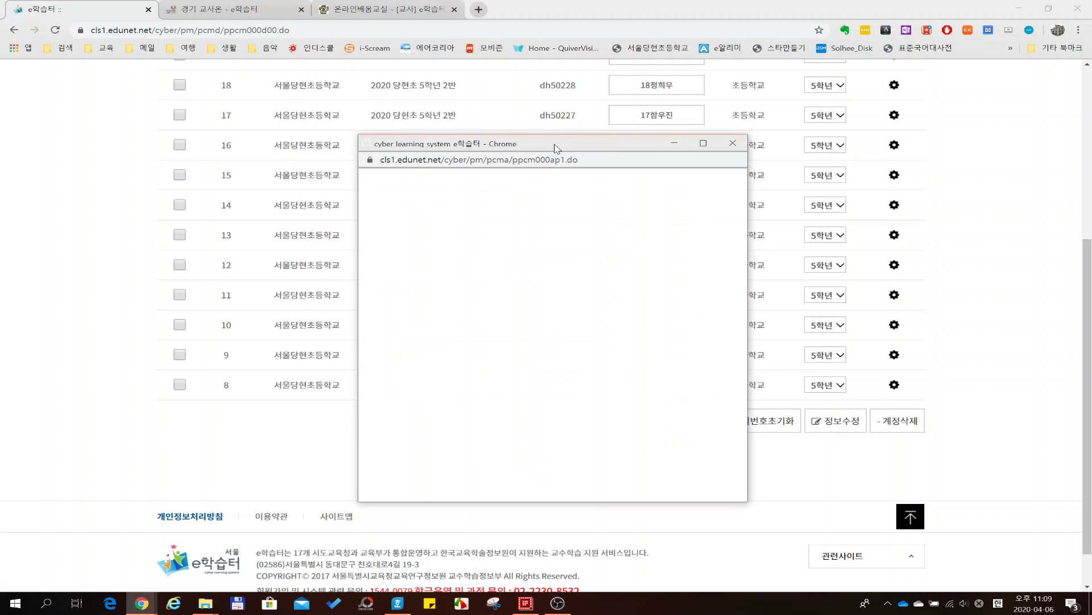
pyautogui.moveTo(555, 145); pyautogui.dragTo(377, 127)
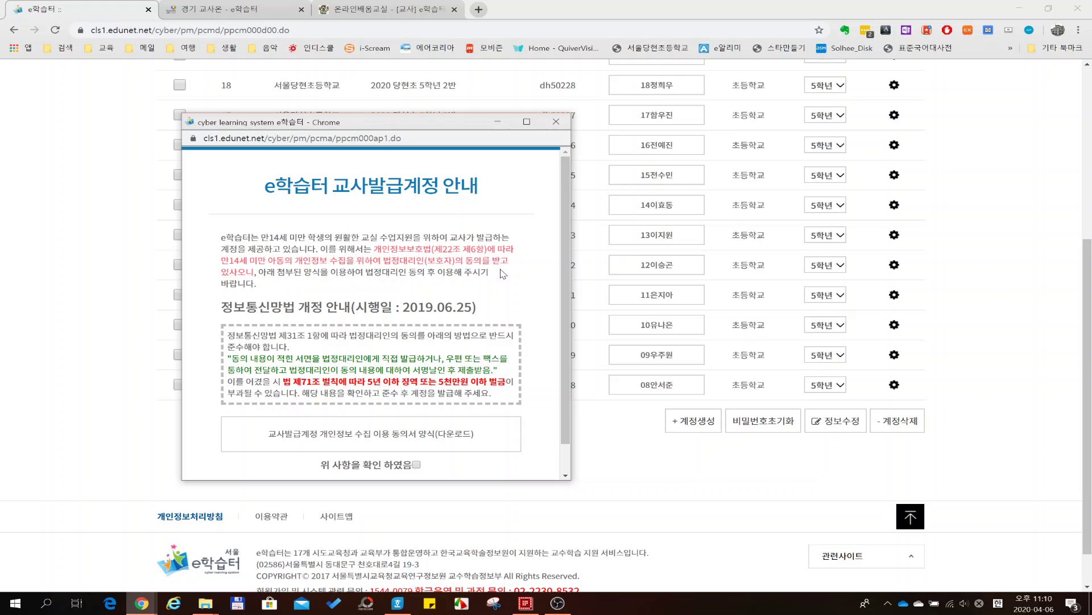
pyautogui.click(416, 464)
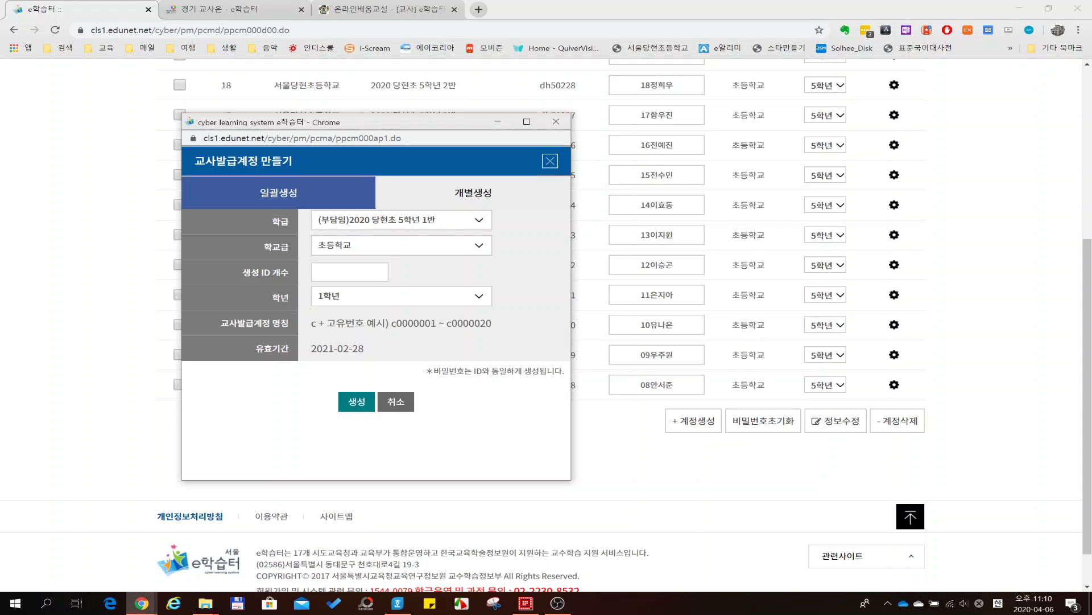
# - Switch to 개별생성 and assign the account to class 2020 당현초 5학년 6반
pyautogui.click(467, 200)
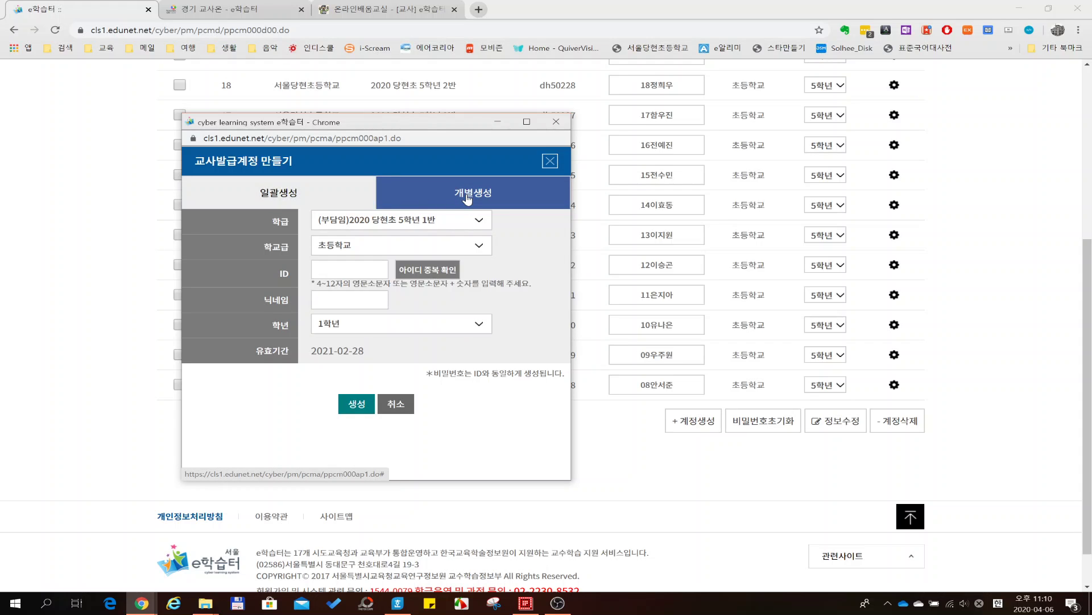
pyautogui.click(462, 221)
pyautogui.click(400, 300)
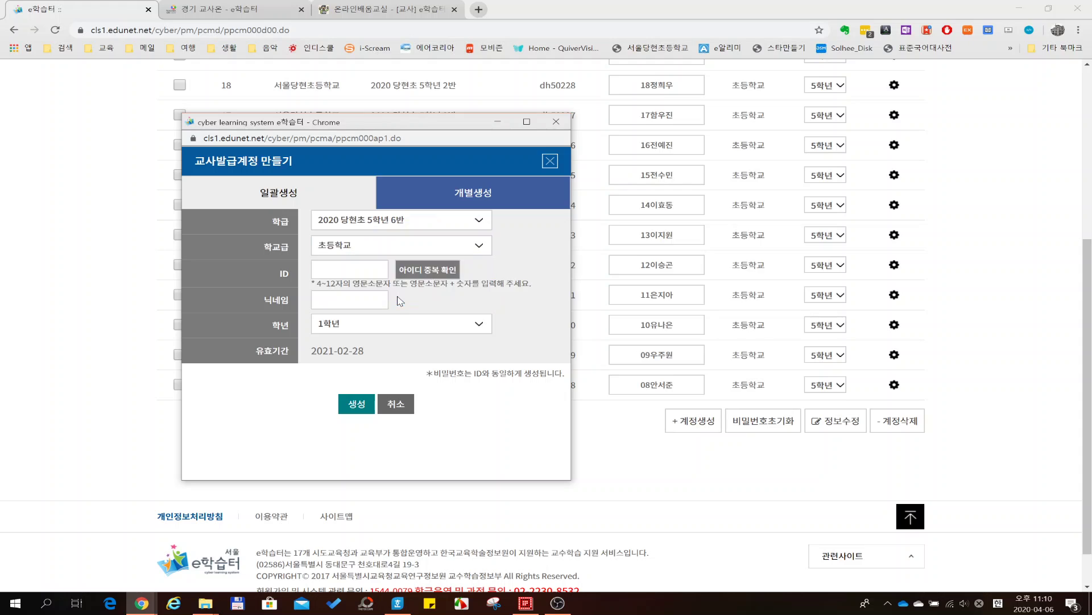
# - Enter the new student's account ID in English letters
pyautogui.click(348, 269)
pyautogui.write('ㅇ')
pyautogui.press('Hangul')
pyautogui.press('BackSpace')
pyautogui.write('dh506')
pyautogui.write('00')
# - Enter the student's name in Korean as the 닉네임
pyautogui.click(341, 299)
pyautogui.write('gh')
pyautogui.press('BackSpace')
pyautogui.press('BackSpace')
pyautogui.press('Hangul')
# - Set the new account's grade to 5학년
pyautogui.click(347, 269)
pyautogui.click(376, 329)
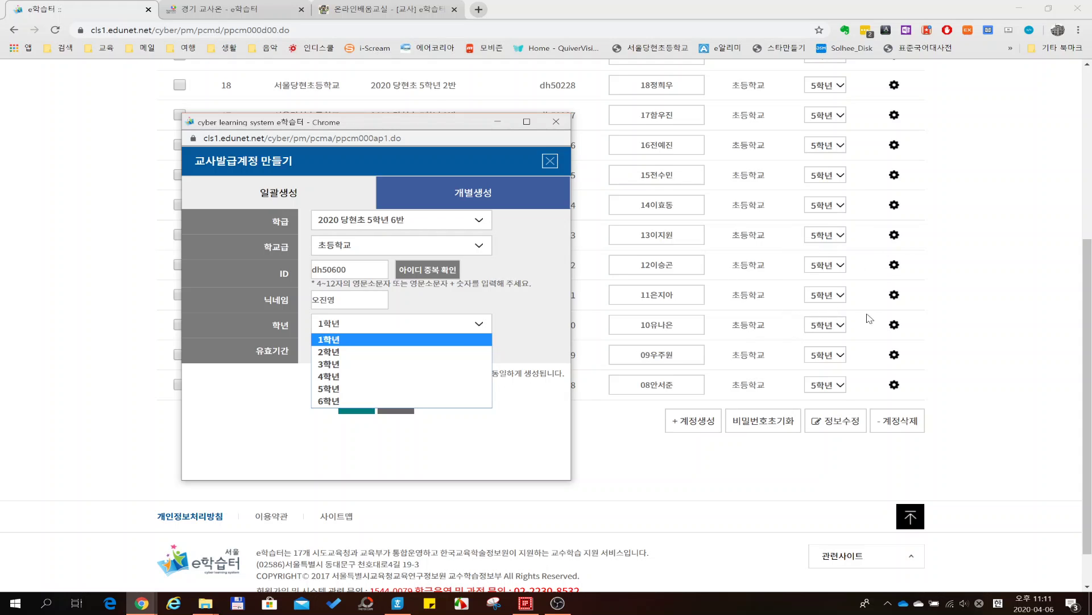
pyautogui.click(325, 389)
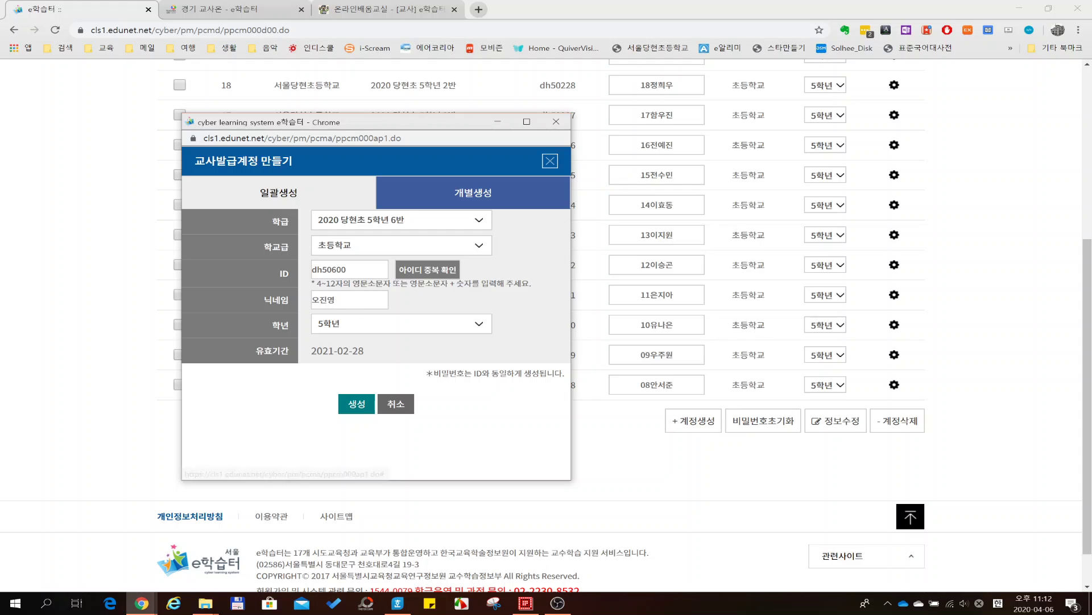
# - Adjust the account ID's last digit and clear the nickname, then close the 교사발급계정 만들기 window
pyautogui.click(346, 269)
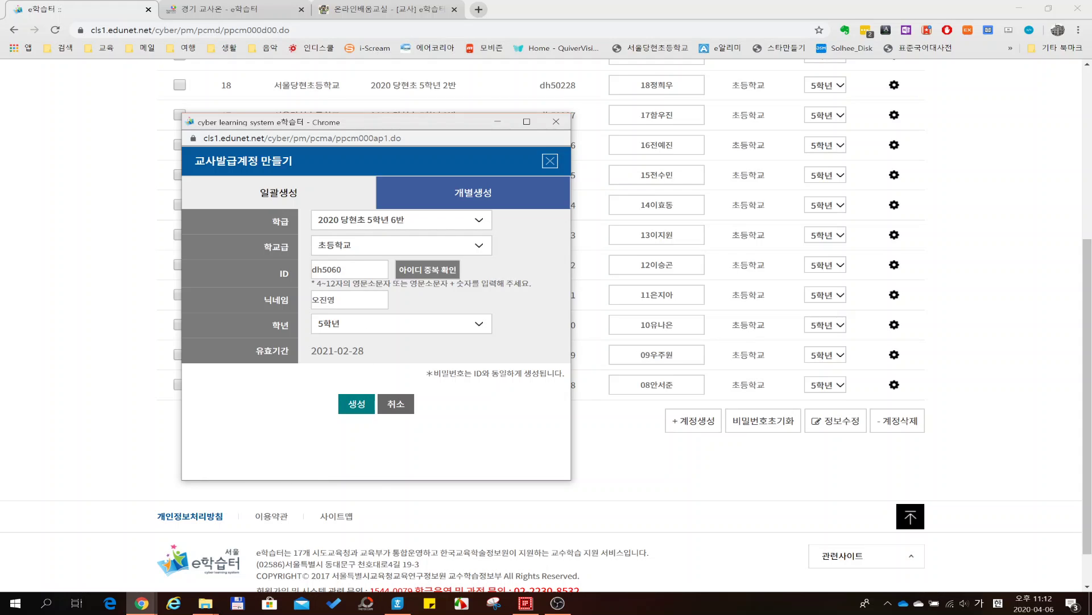
pyautogui.write('1')
pyautogui.press('Tab')
pyautogui.press('BackSpace')
pyautogui.click(352, 270)
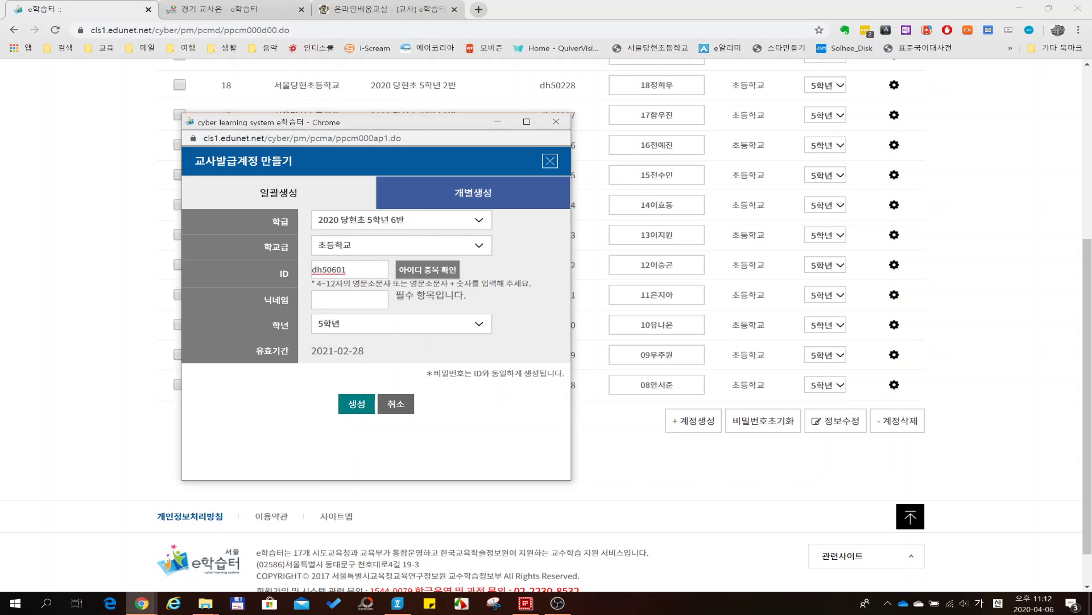
pyautogui.press('BackSpace')
pyautogui.click(349, 300)
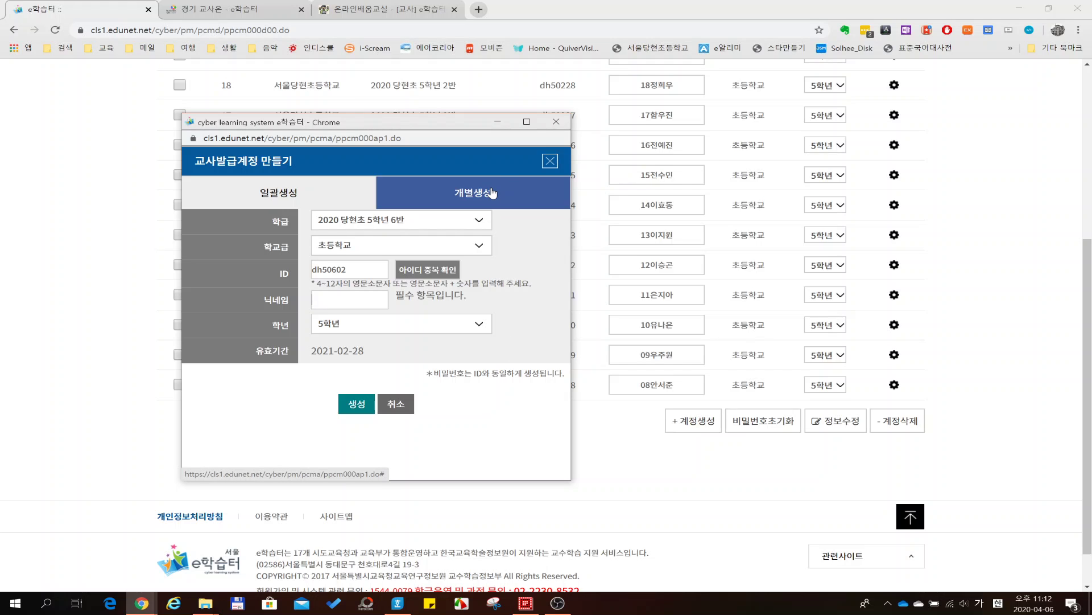
pyautogui.click(556, 122)
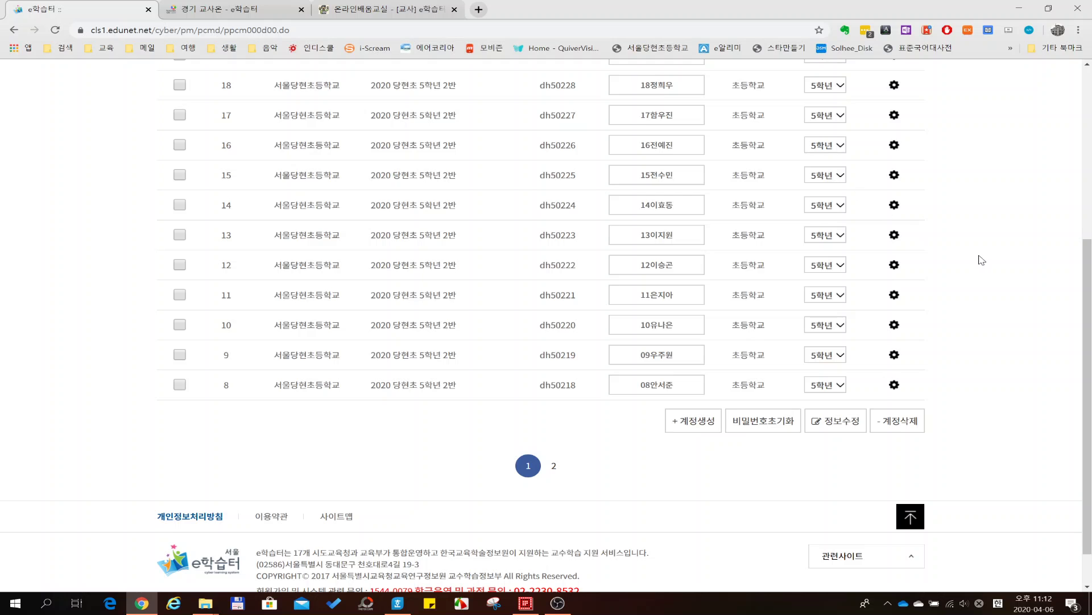
pyautogui.scroll(4, 985, 256)
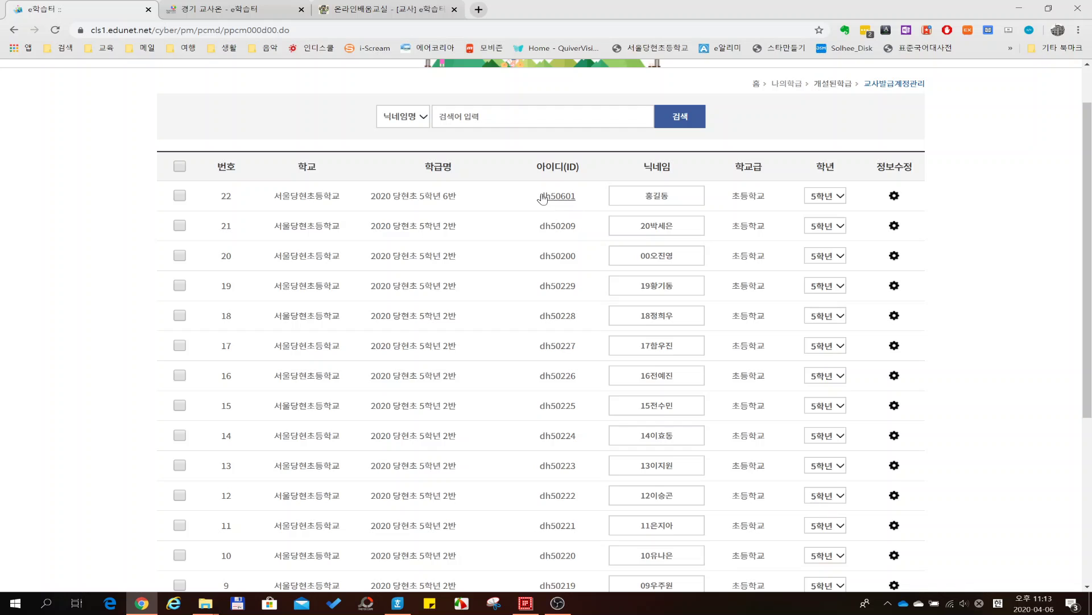
pyautogui.scroll(1, 950, 195)
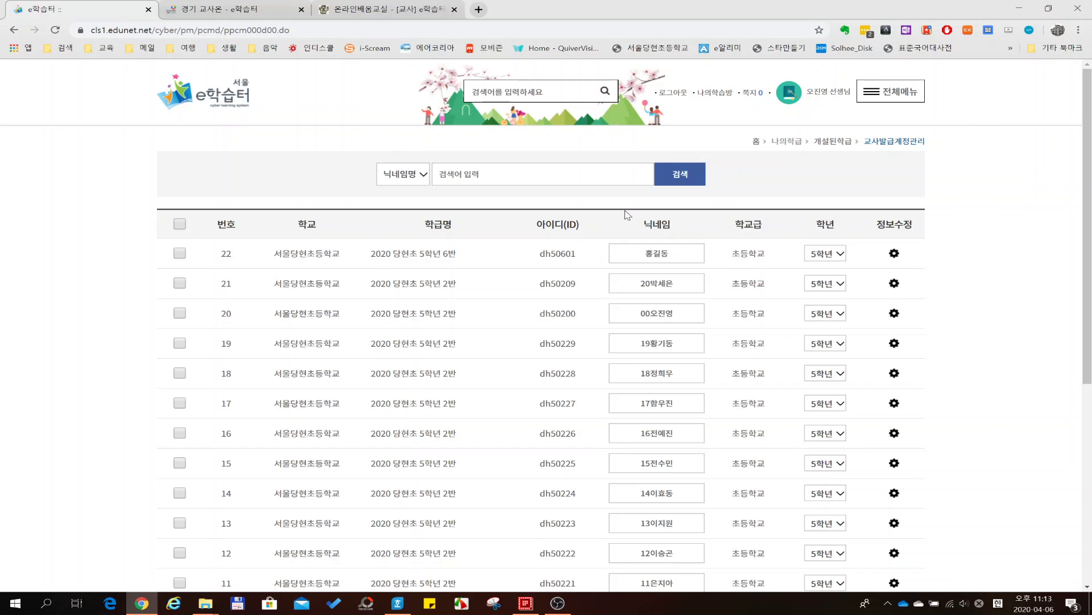
# - Log out of the teacher account and choose the 발급계정 login option
pyautogui.click(675, 97)
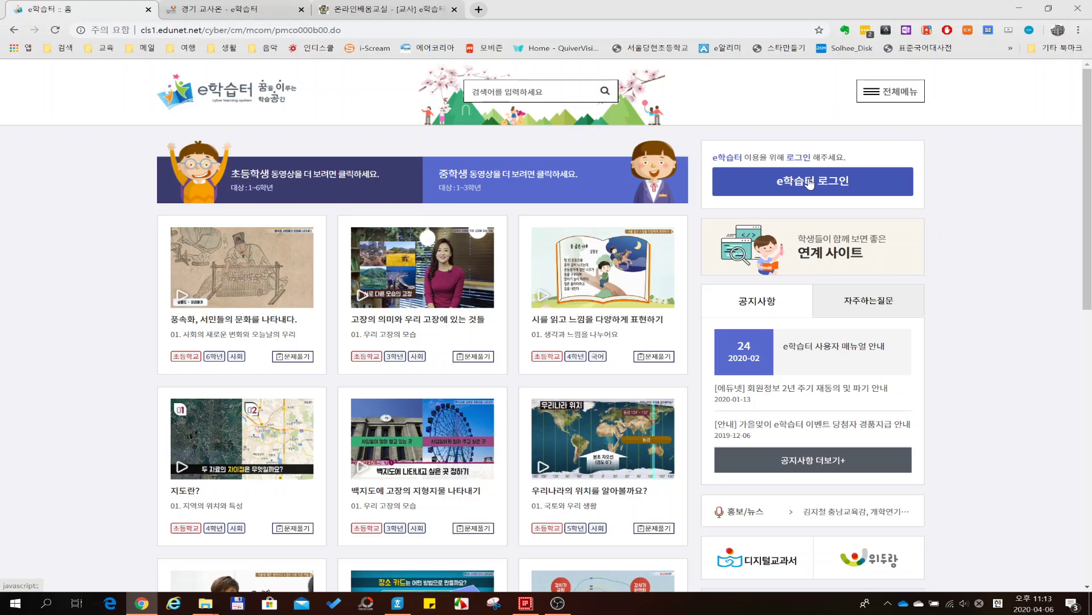
pyautogui.click(809, 179)
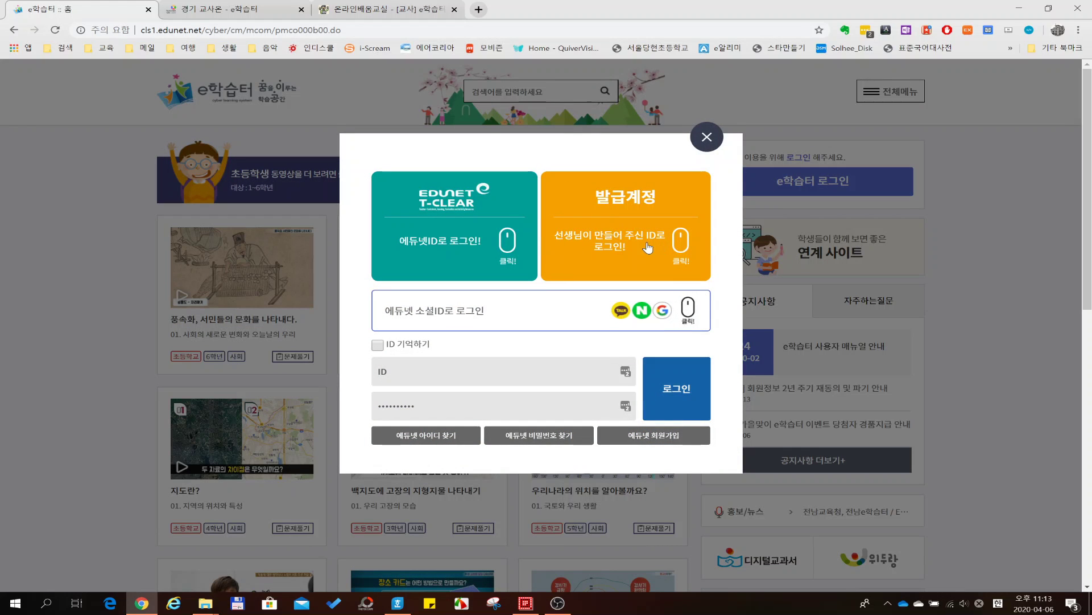
pyautogui.click(617, 233)
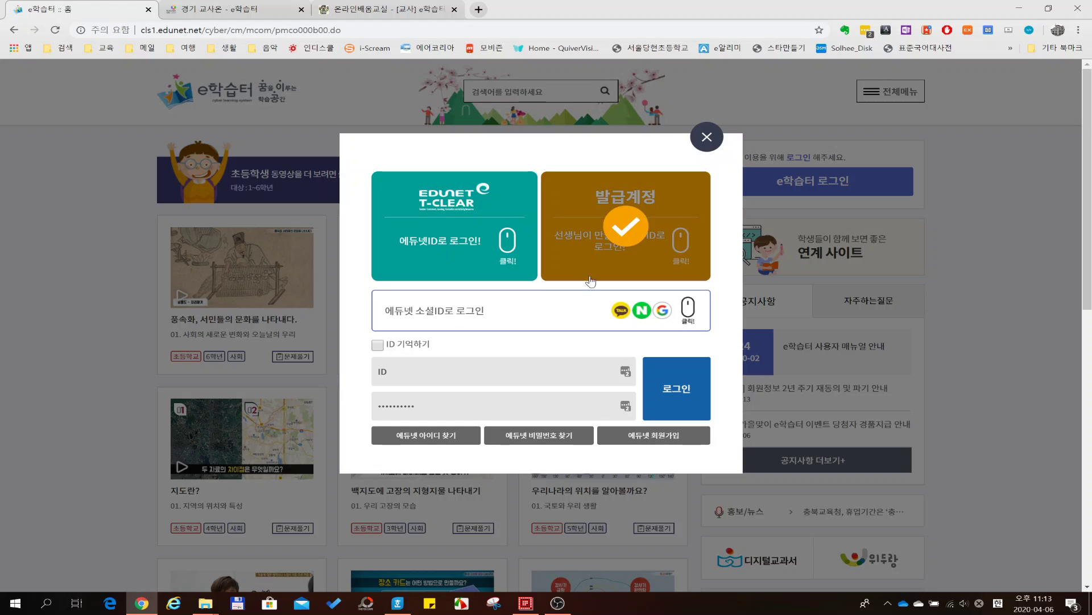
# - Log in with the new student's issued ID and password
pyautogui.click(620, 371)
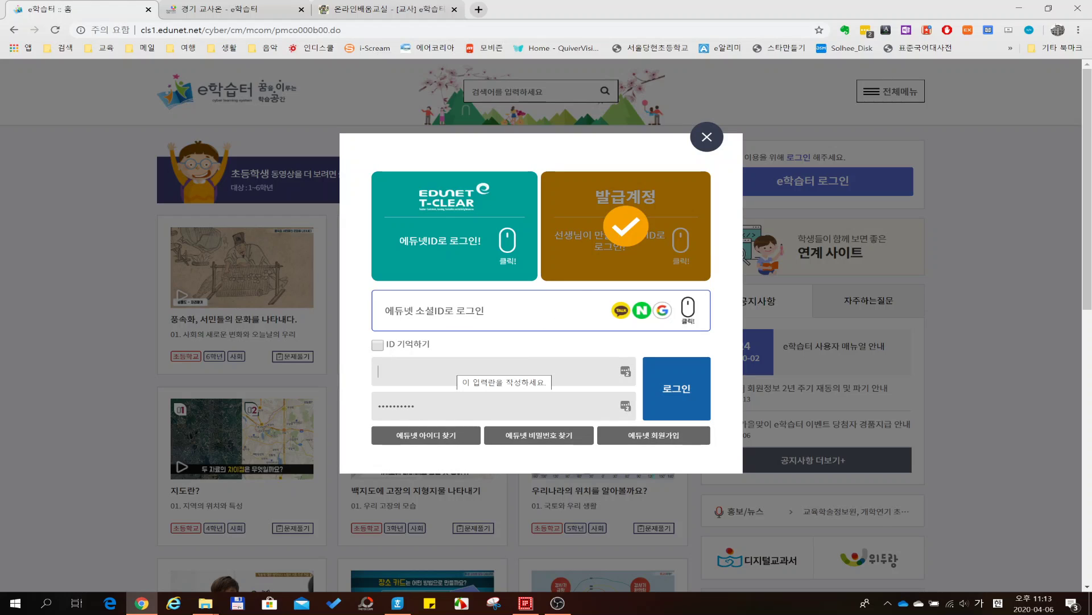
pyautogui.write('ㅇ')
pyautogui.press('BackSpace')
pyautogui.press('Hangul')
pyautogui.write('d')
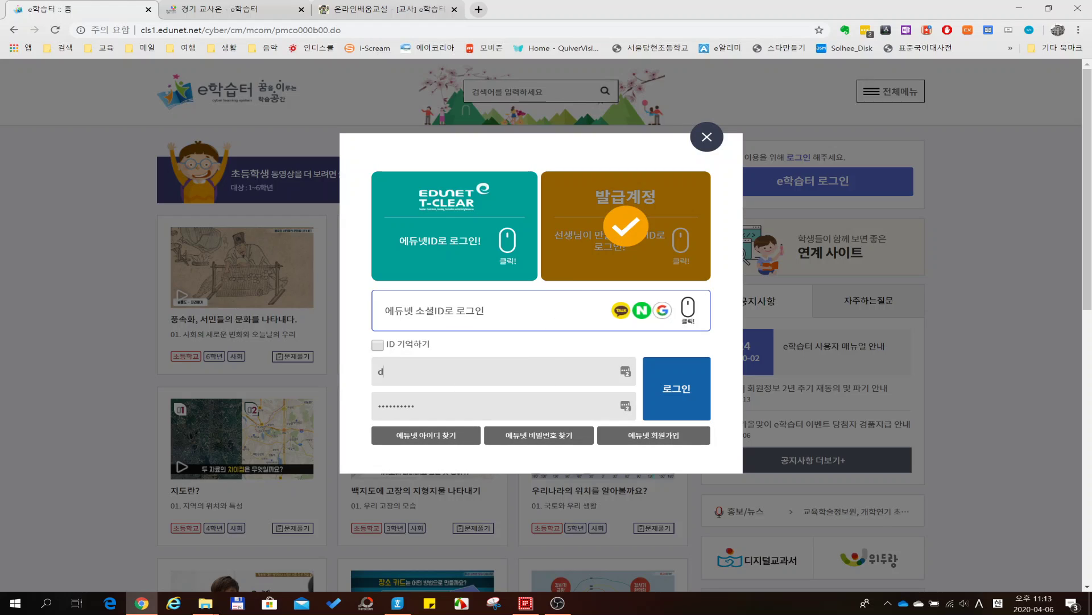
pyautogui.write('h5060')
pyautogui.hotkey('shift', 'Left')
pyautogui.hotkey('shift', 'Left')
pyautogui.hotkey('shift', 'Left')
pyautogui.hotkey('shift', 'Left')
pyautogui.hotkey('shift', 'Left')
pyautogui.hotkey('shift', 'Left')
pyautogui.hotkey('shift', 'Left')
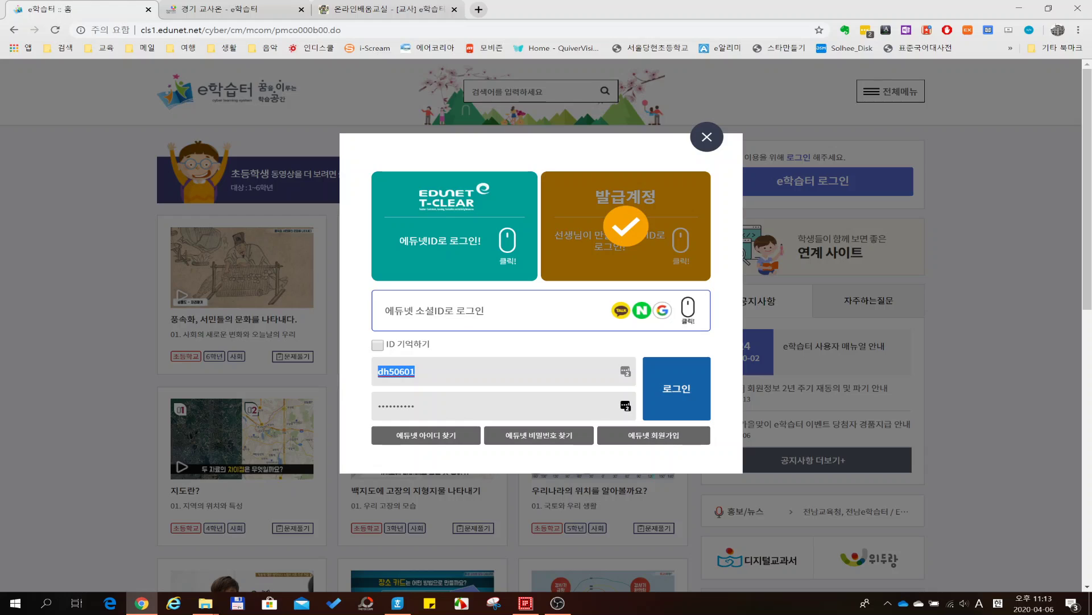
pyautogui.press('Tab')
pyautogui.write('•••••••')
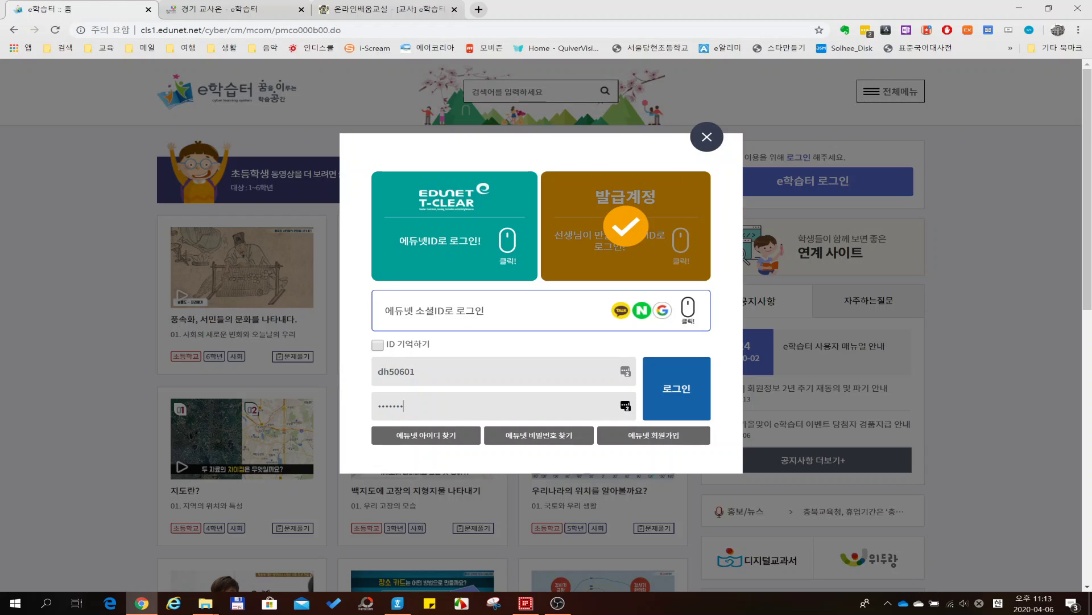
pyautogui.click(677, 392)
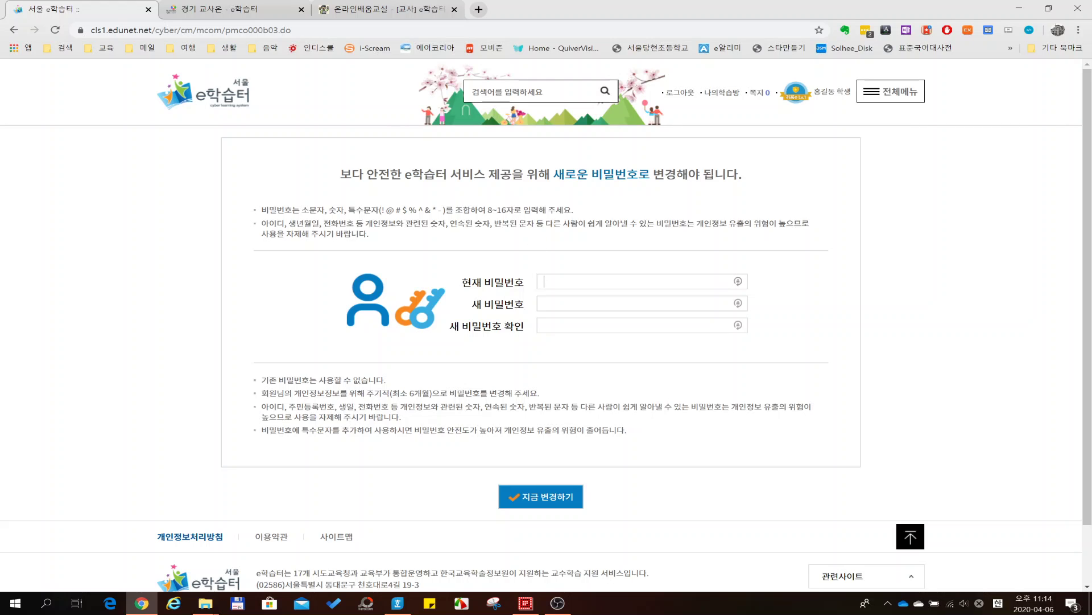
# - Enter the current password and the new password twice, then submit and confirm the password change
pyautogui.hotkey('ctrl', 'v')
pyautogui.write('*********')
pyautogui.press('Tab')
pyautogui.write('*********')
pyautogui.click(549, 496)
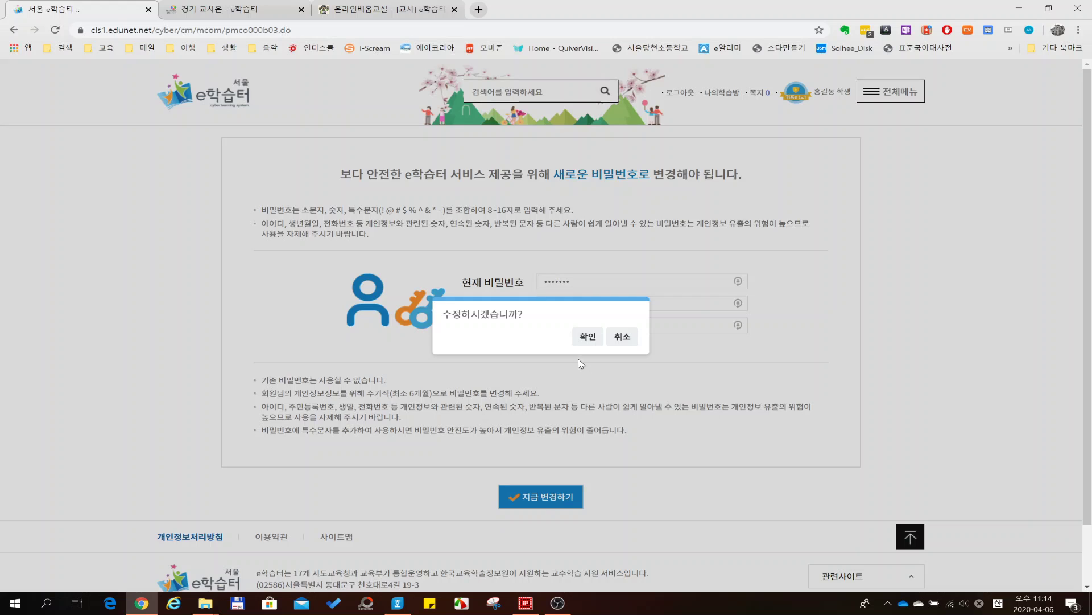
pyautogui.click(586, 337)
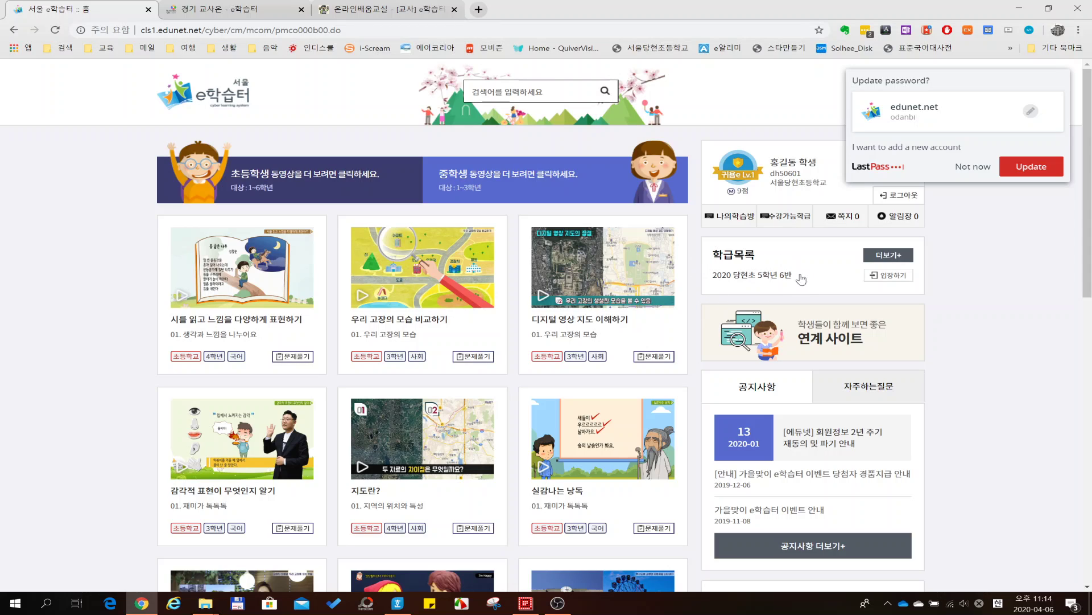
# - Skip the LastPass password update, visit the 2020 당현초 5학년 6반 class page, then log out
pyautogui.click(973, 166)
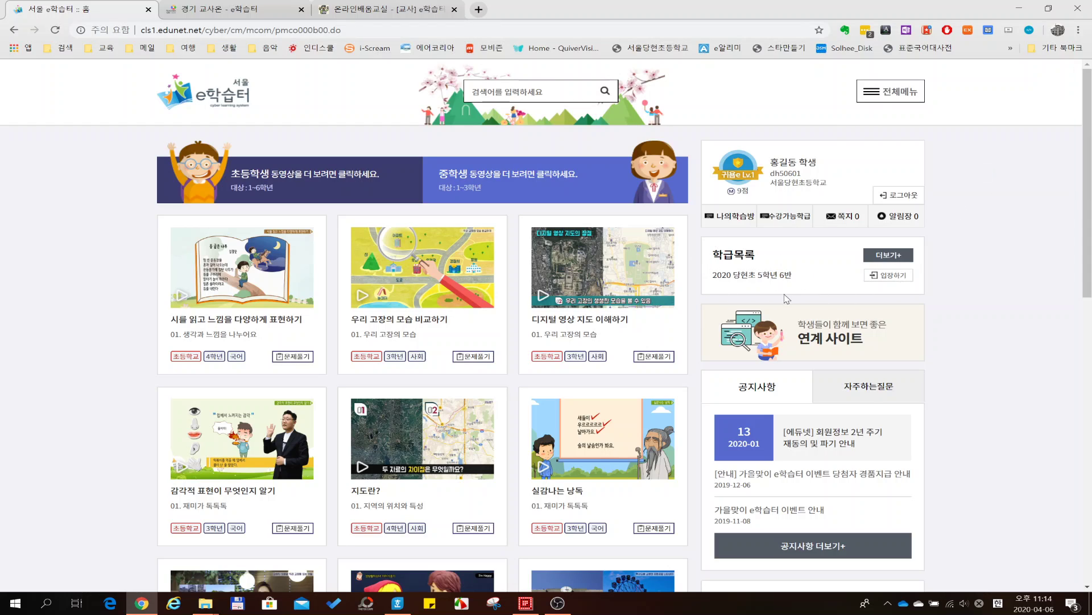
pyautogui.click(895, 276)
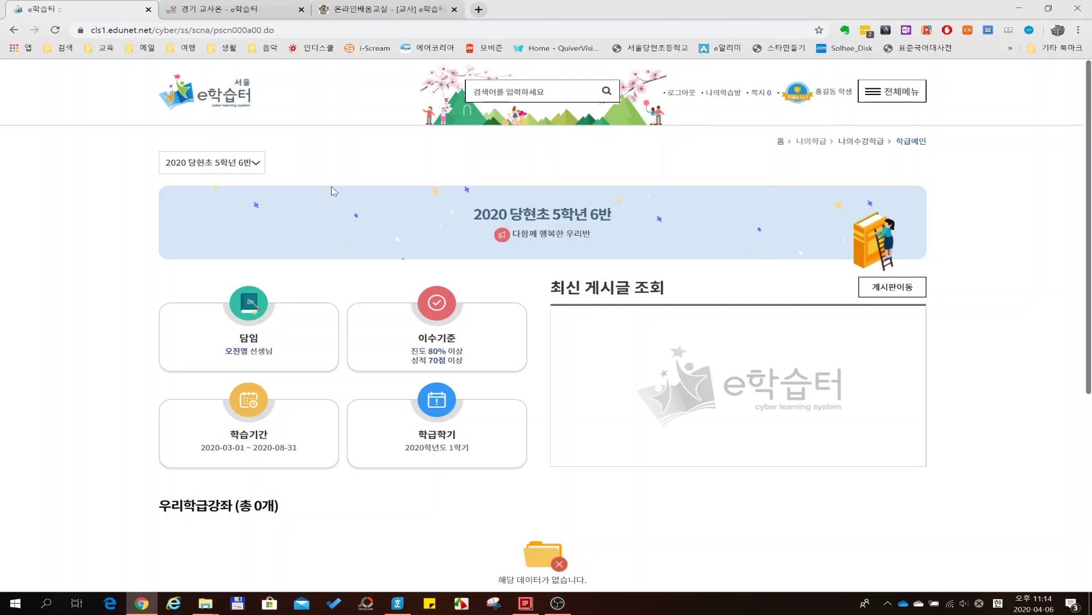
pyautogui.click(689, 93)
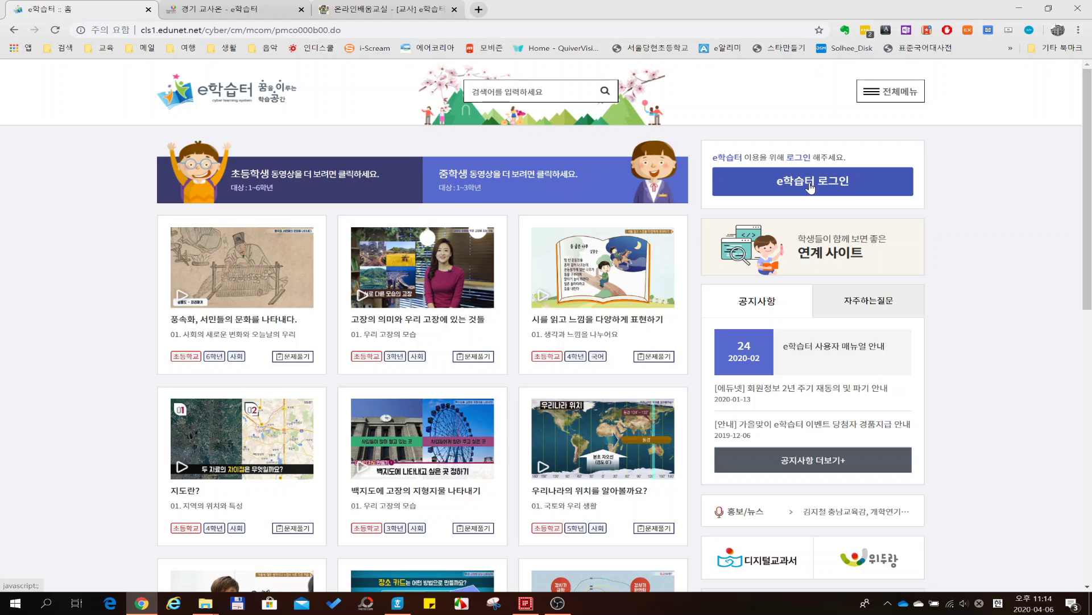
# - Log back in to e학습터 as the teacher using the browser's saved login
pyautogui.click(810, 185)
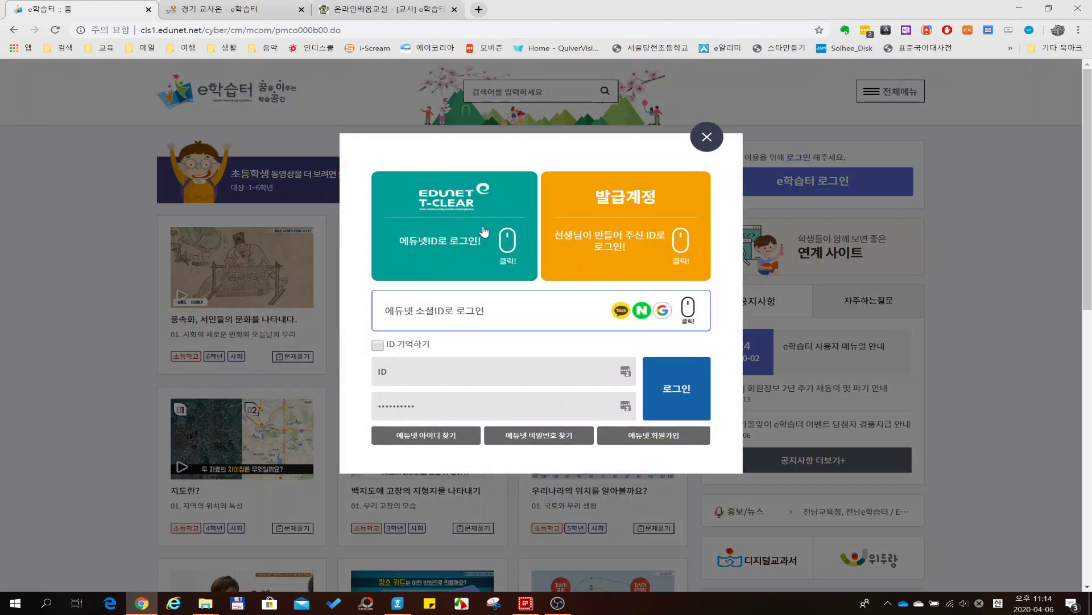
pyautogui.click(625, 371)
pyautogui.click(506, 455)
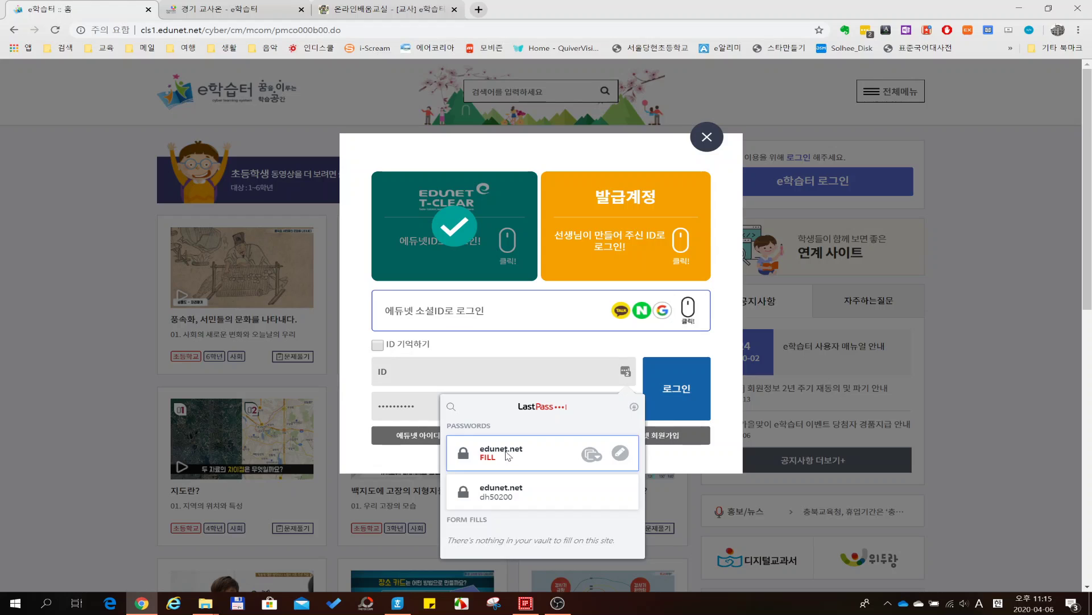
pyautogui.click(669, 396)
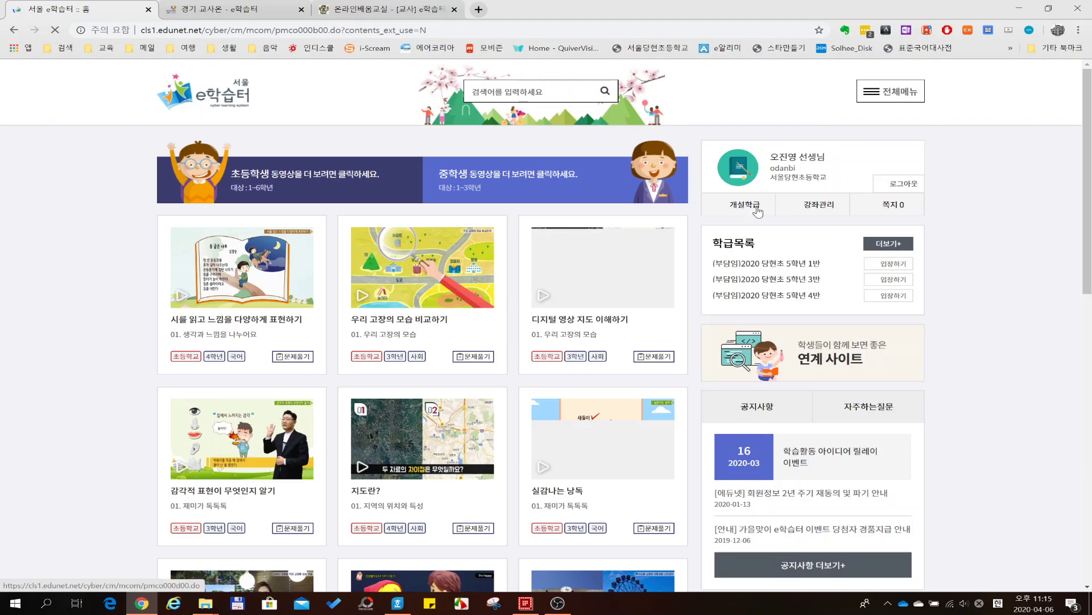
# - Go through 전체메뉴 > 나의학급 > 개설된학급 to the 교사발급계정관리 page
pyautogui.click(884, 98)
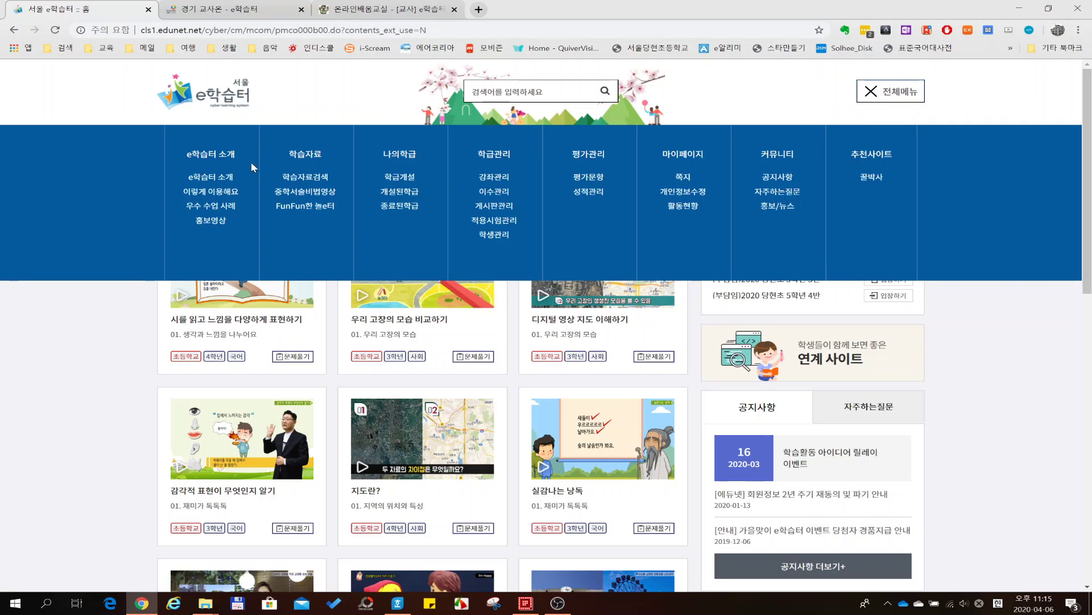
pyautogui.click(391, 194)
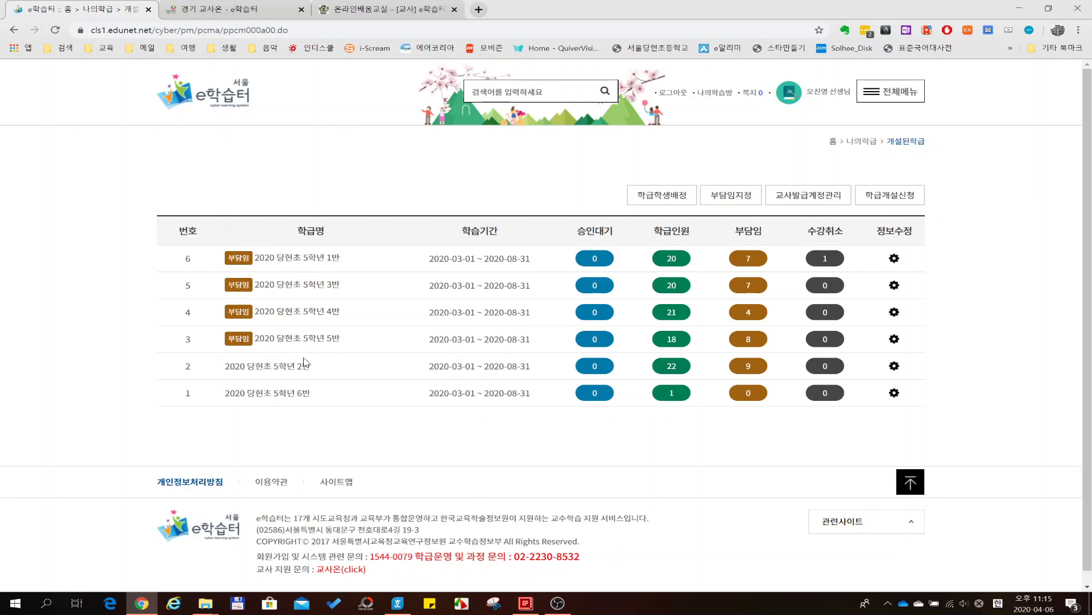
pyautogui.click(804, 198)
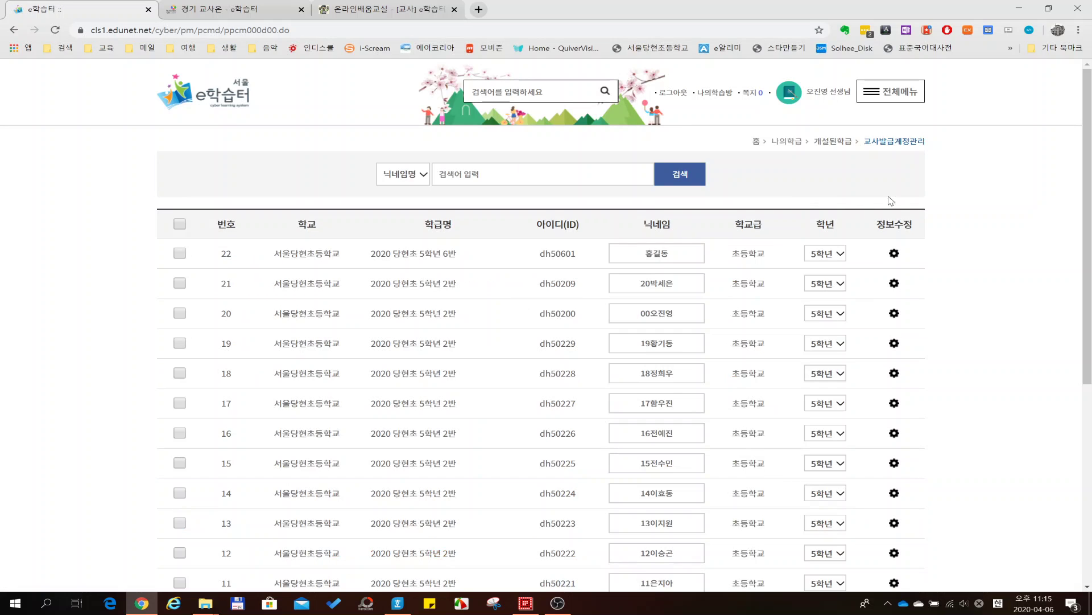
# - Tick row 22, the 5학년 6반 account 홍길동, and reset its password with 비밀번호초기화
pyautogui.scroll(-4, 964, 225)
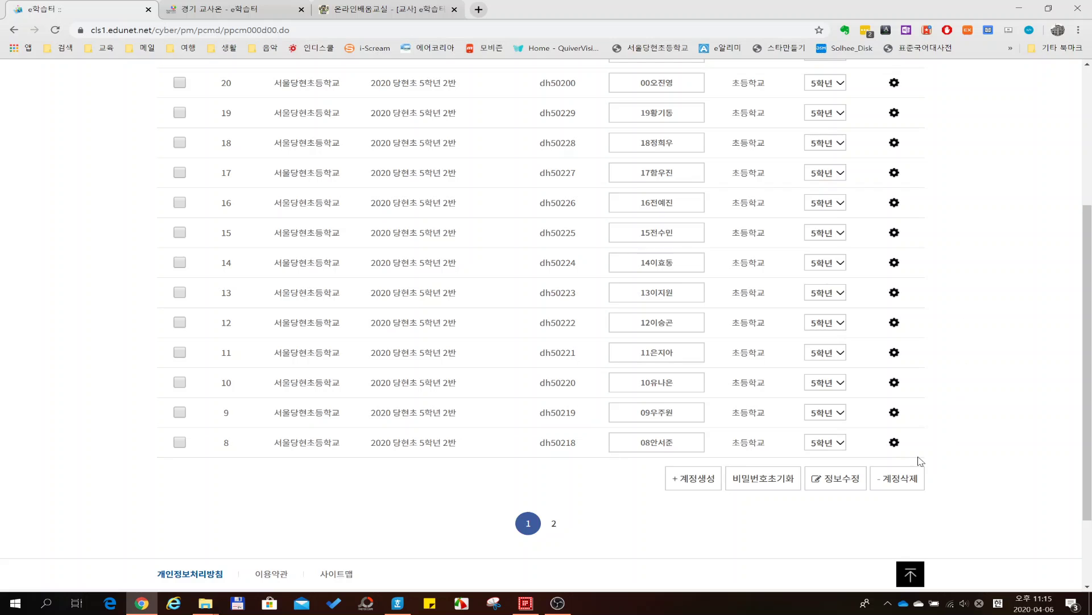
pyautogui.click(756, 486)
pyautogui.scroll(2, 100, 370)
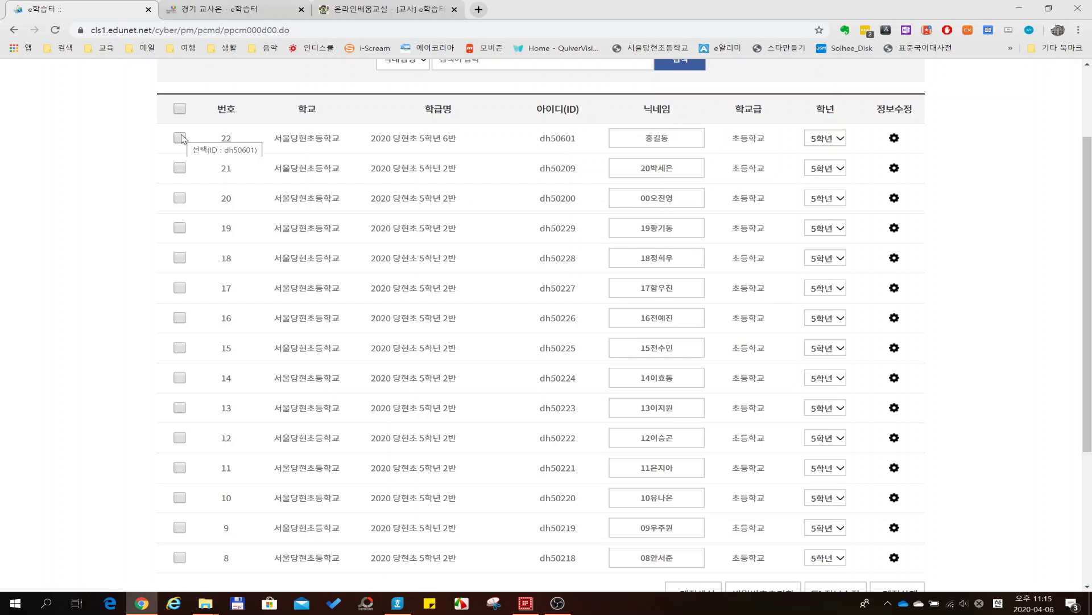
pyautogui.click(180, 138)
pyautogui.scroll(-3, 997, 191)
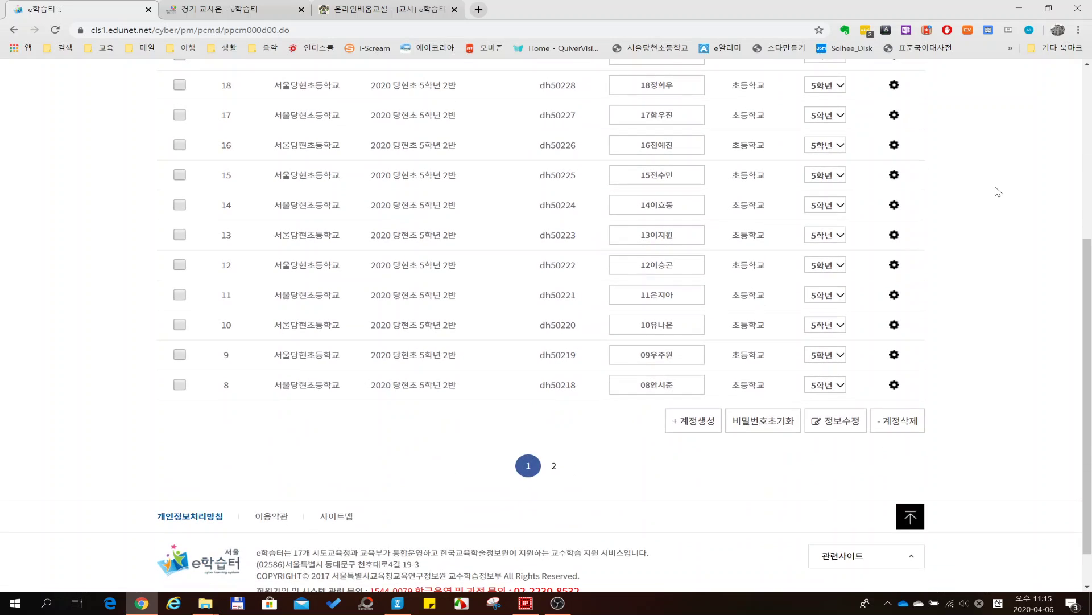
pyautogui.click(756, 433)
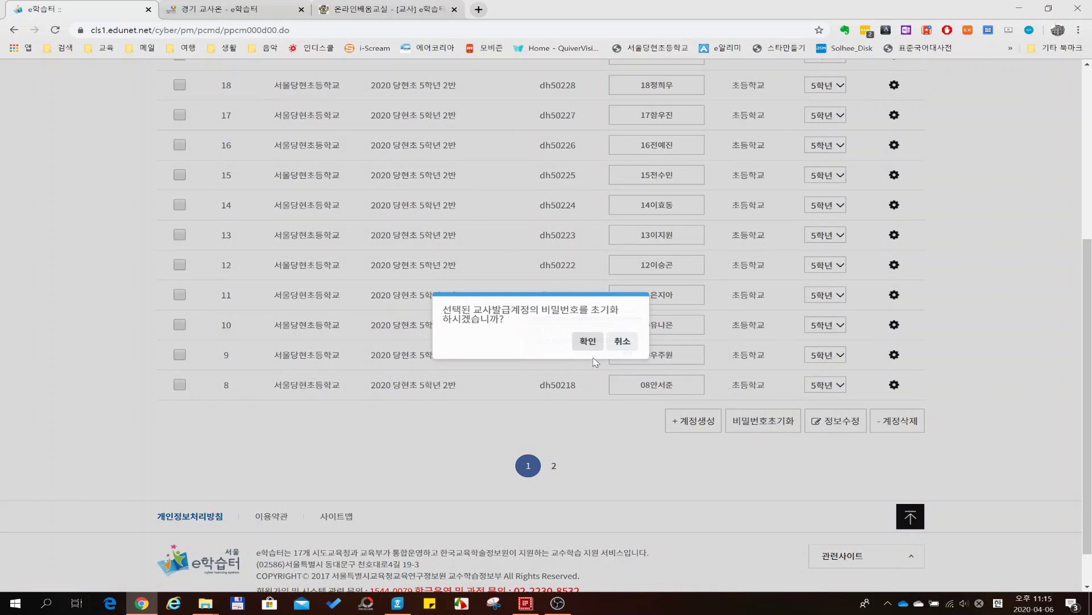
pyautogui.click(582, 343)
pyautogui.click(623, 346)
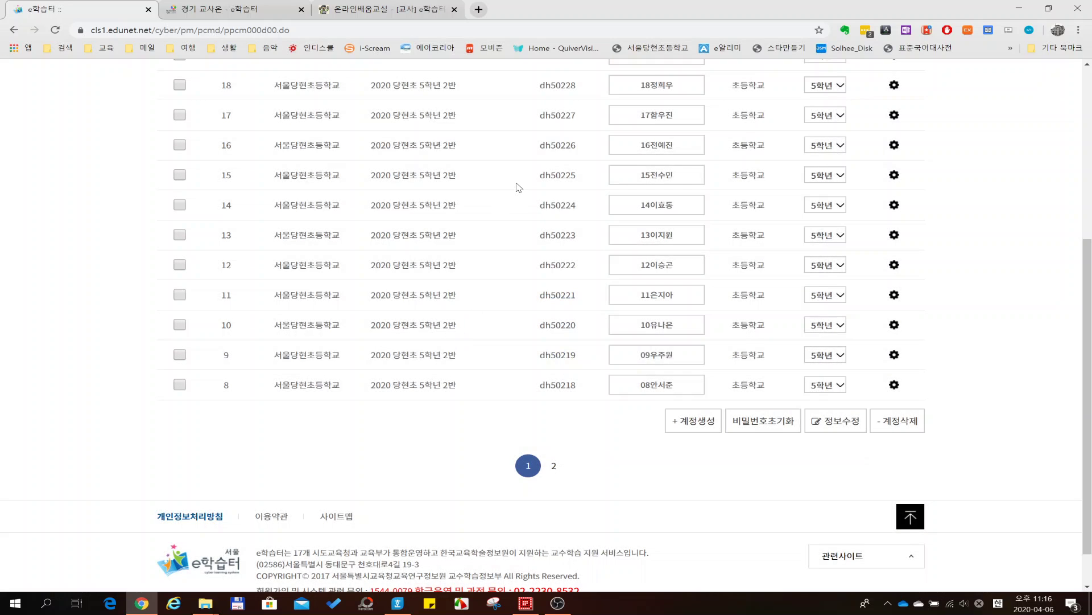
pyautogui.scroll(4, 518, 186)
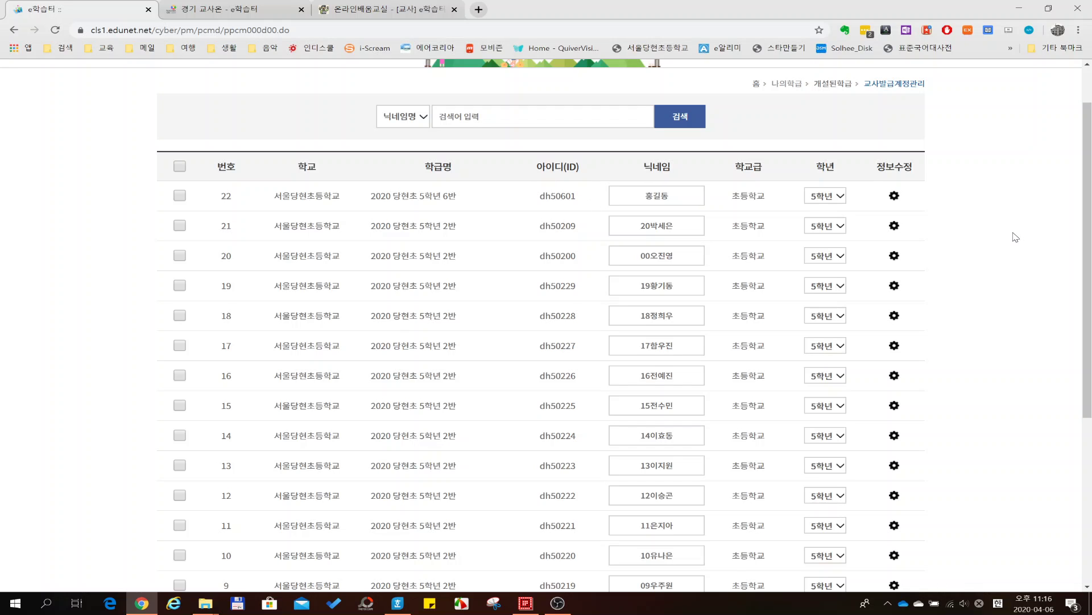
# - Change row 22's nickname from 홍길동 to 01홍길동 and save it with 정보수정
pyautogui.scroll(-2, 1016, 236)
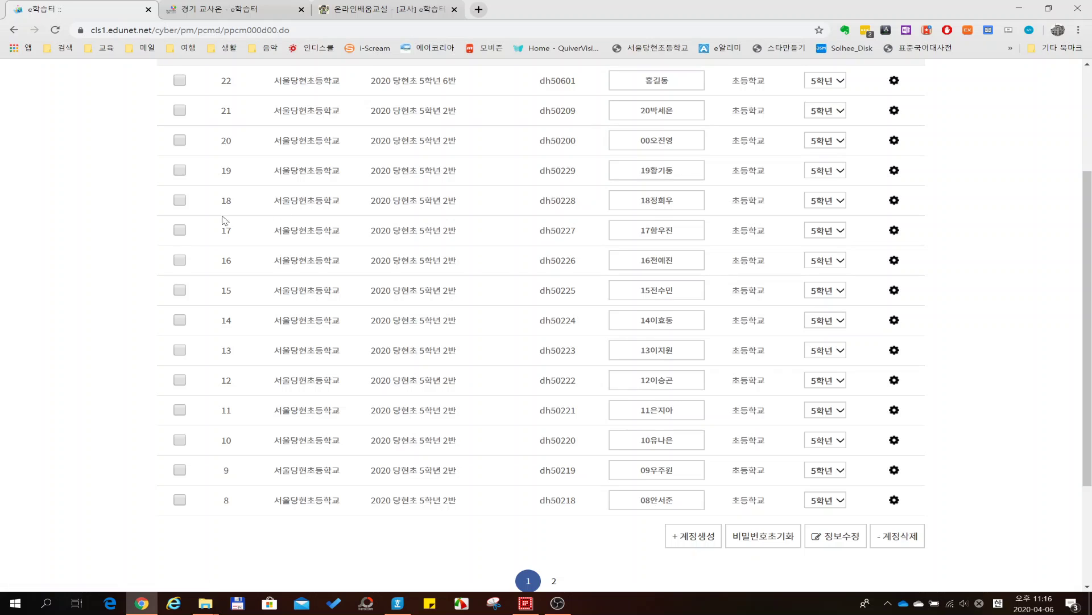
pyautogui.scroll(1, 683, 192)
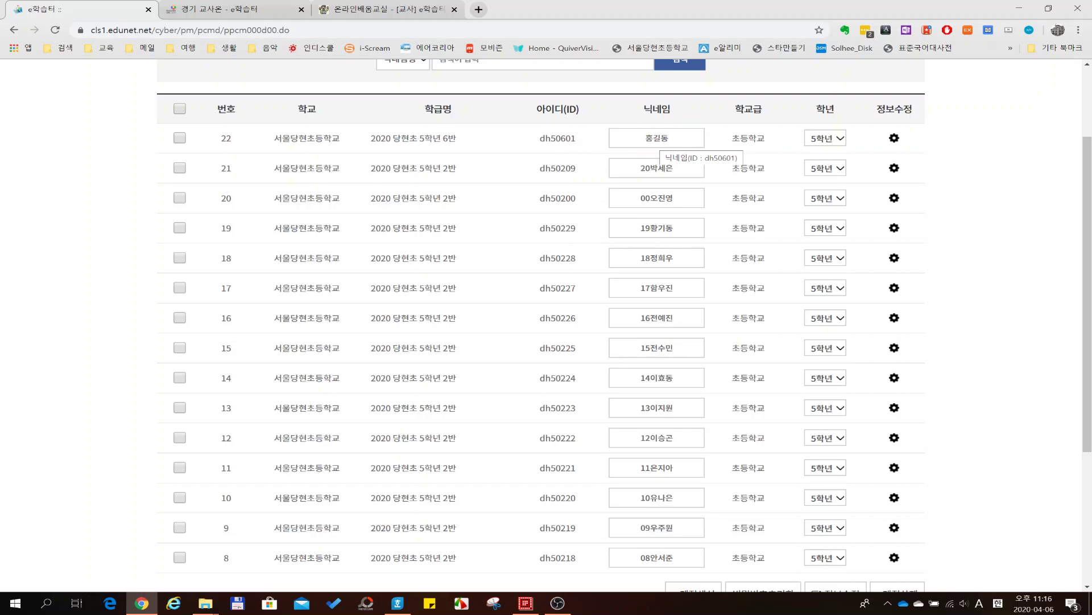
pyautogui.write('01')
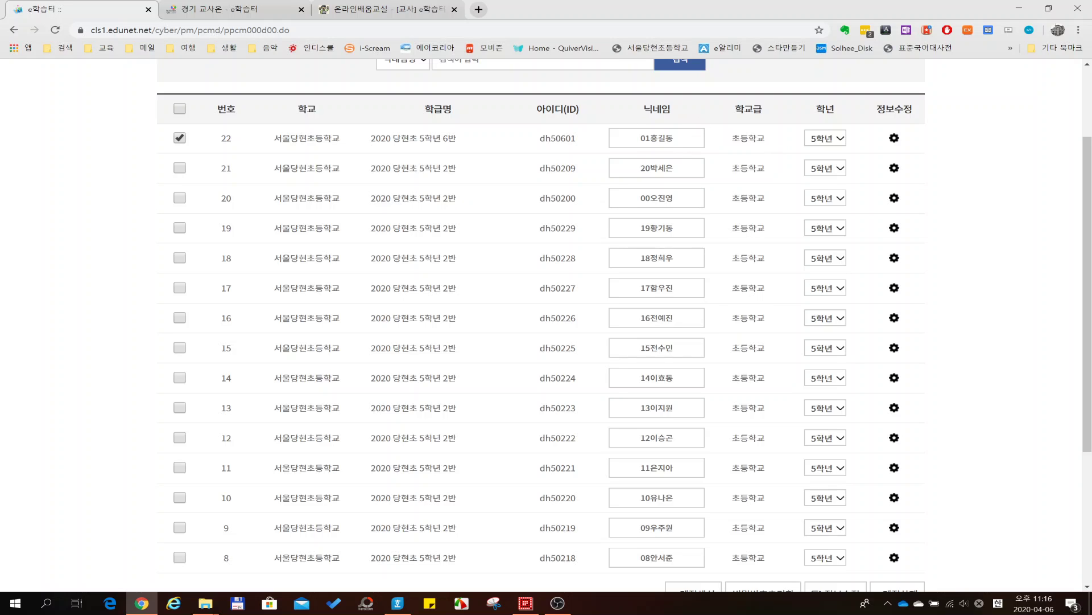
pyautogui.scroll(-3, 776, 285)
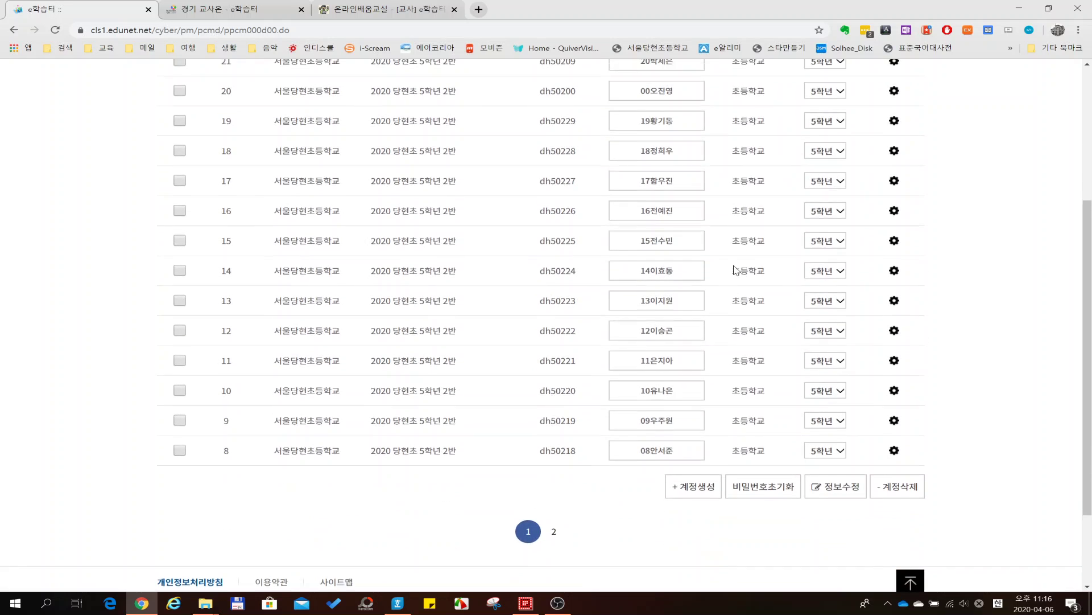
pyautogui.scroll(2, 790, 432)
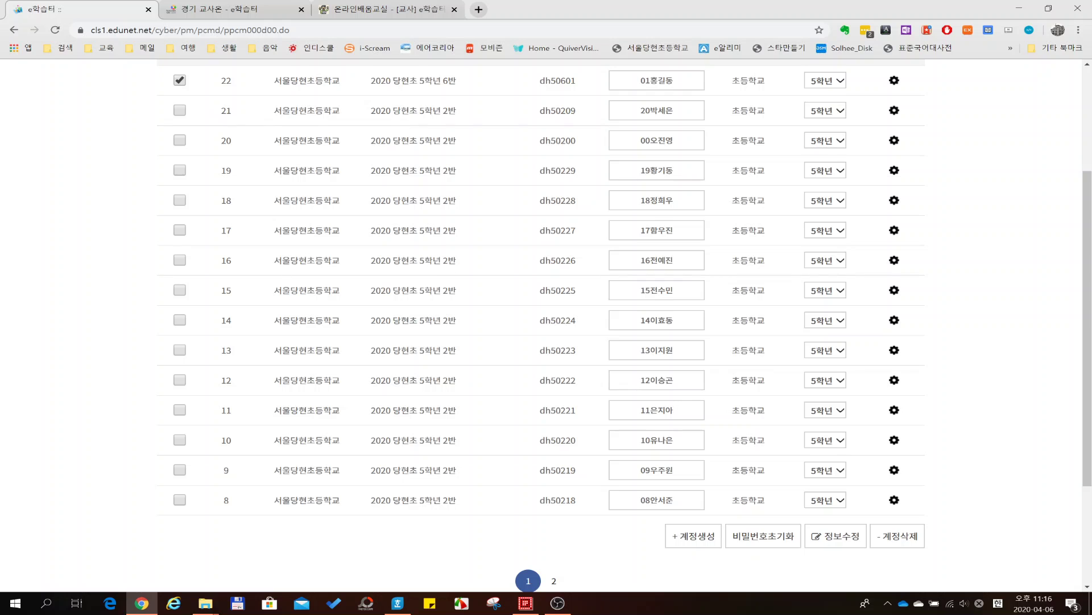
pyautogui.click(839, 539)
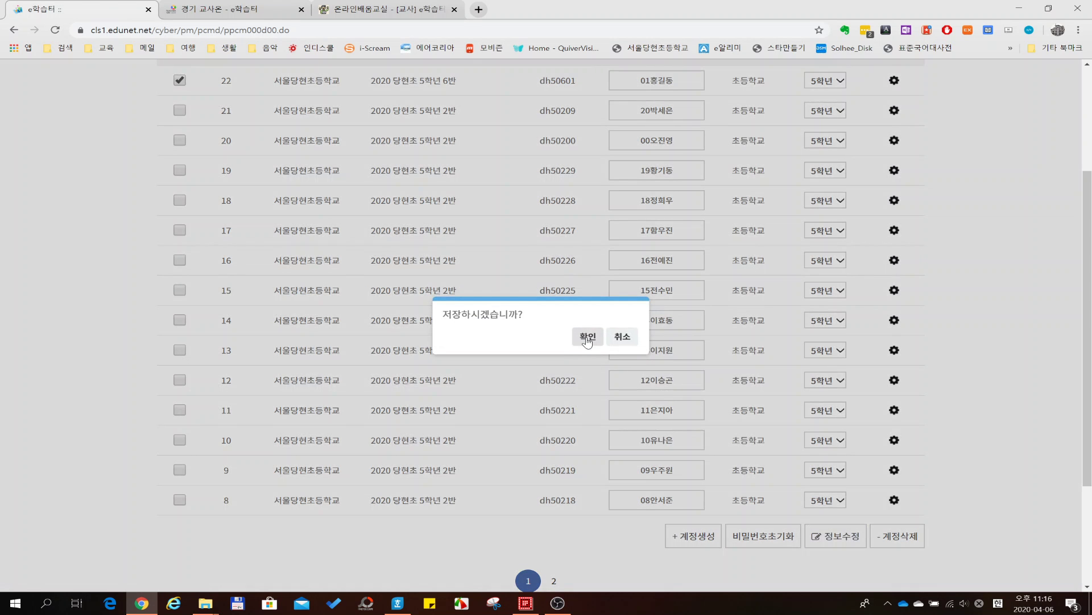
pyautogui.click(588, 341)
pyautogui.click(620, 340)
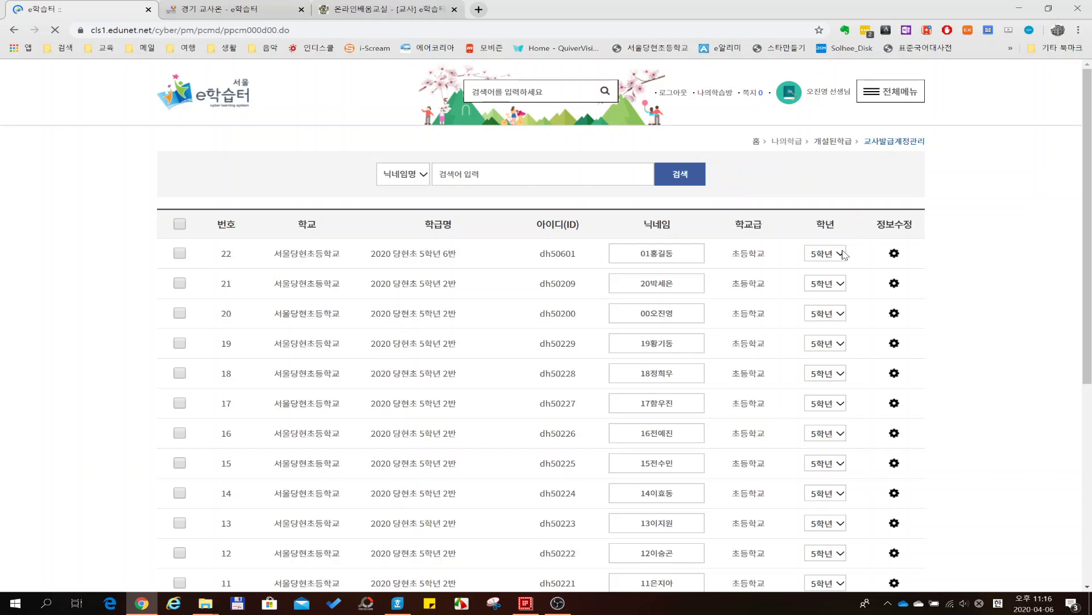
pyautogui.click(841, 254)
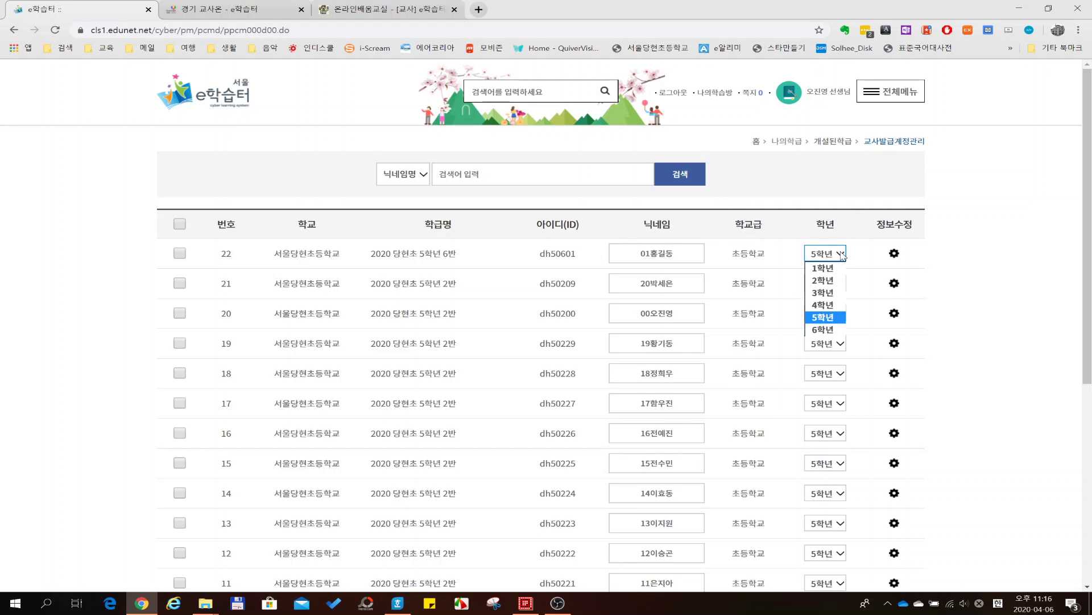
pyautogui.click(843, 254)
pyautogui.scroll(-1, 998, 287)
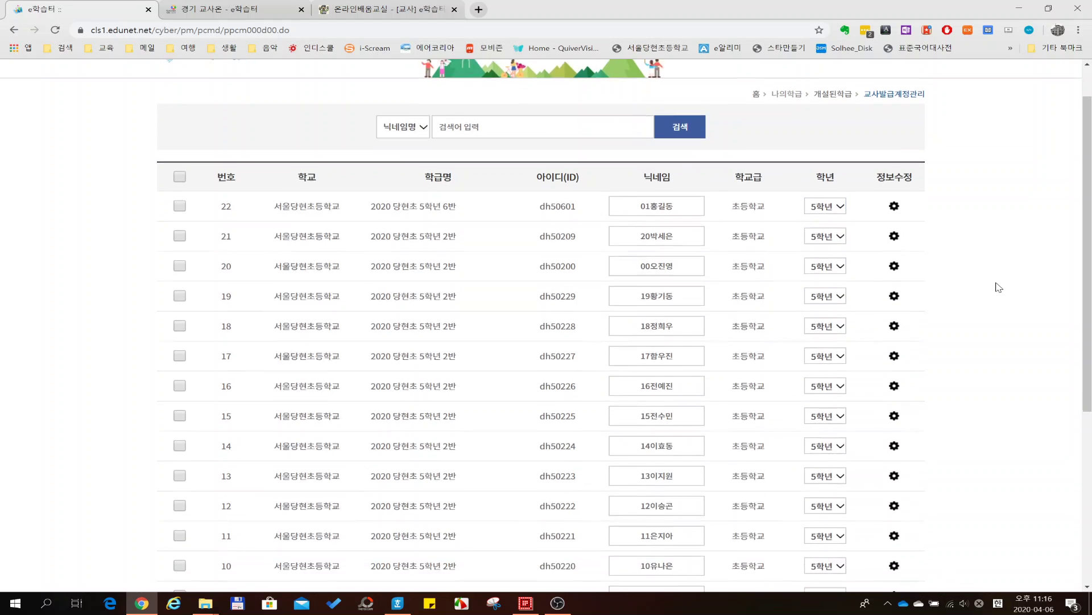
pyautogui.scroll(-2, 997, 286)
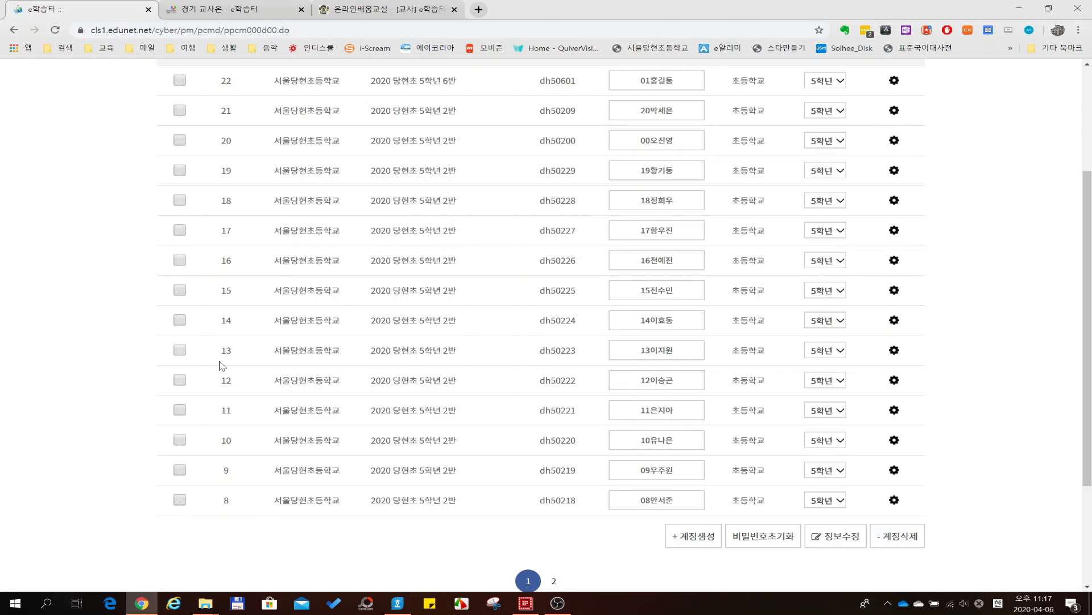
pyautogui.scroll(1, 220, 290)
pyautogui.scroll(1, 220, 290)
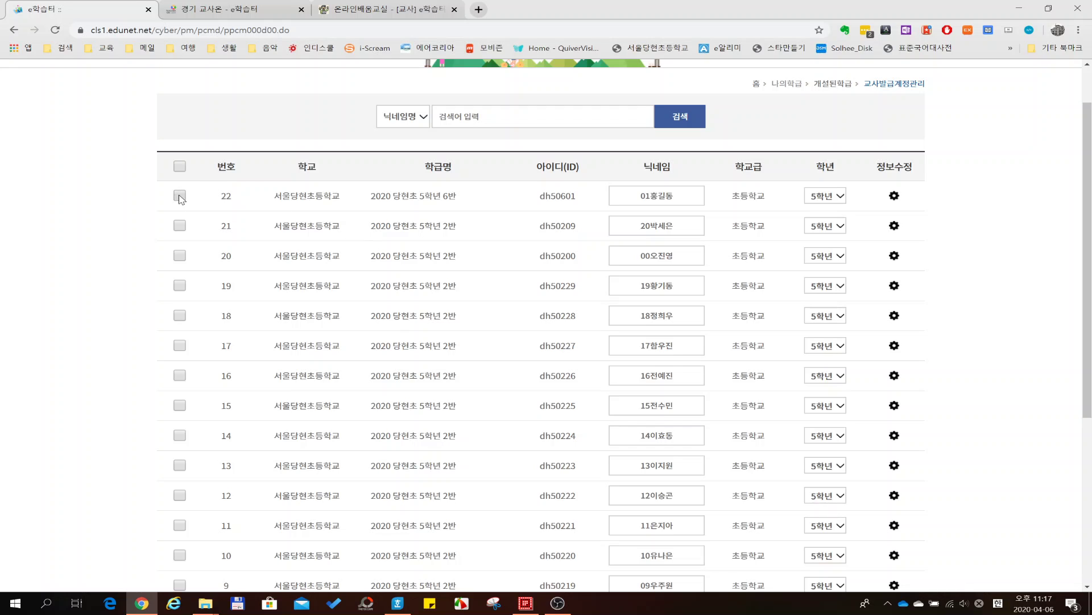
pyautogui.scroll(-3, 998, 293)
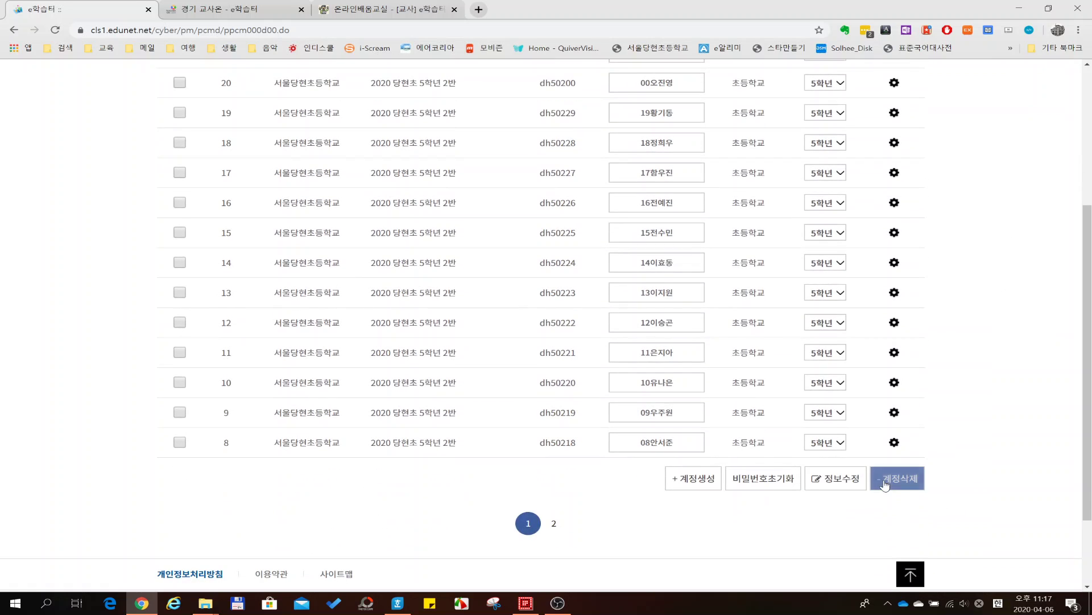